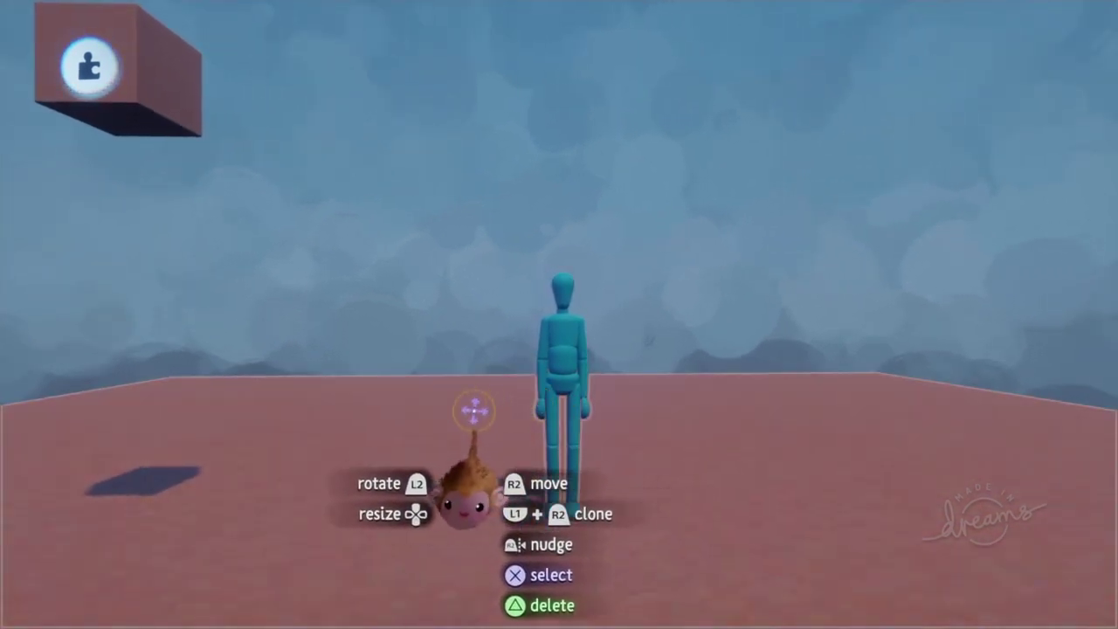
Step: Scope into the blue puppet and open its Puppet Logic chip and the Controller Logic chip inside it
middle_click_drag(529, 414, 539, 378)
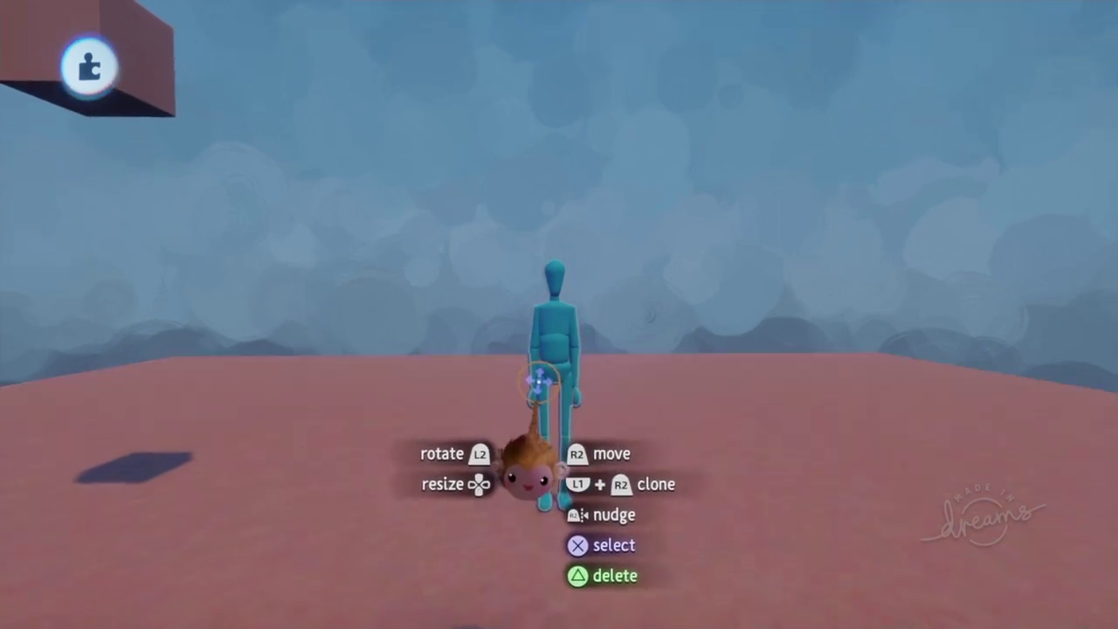
scroll(541, 387, "up", 4)
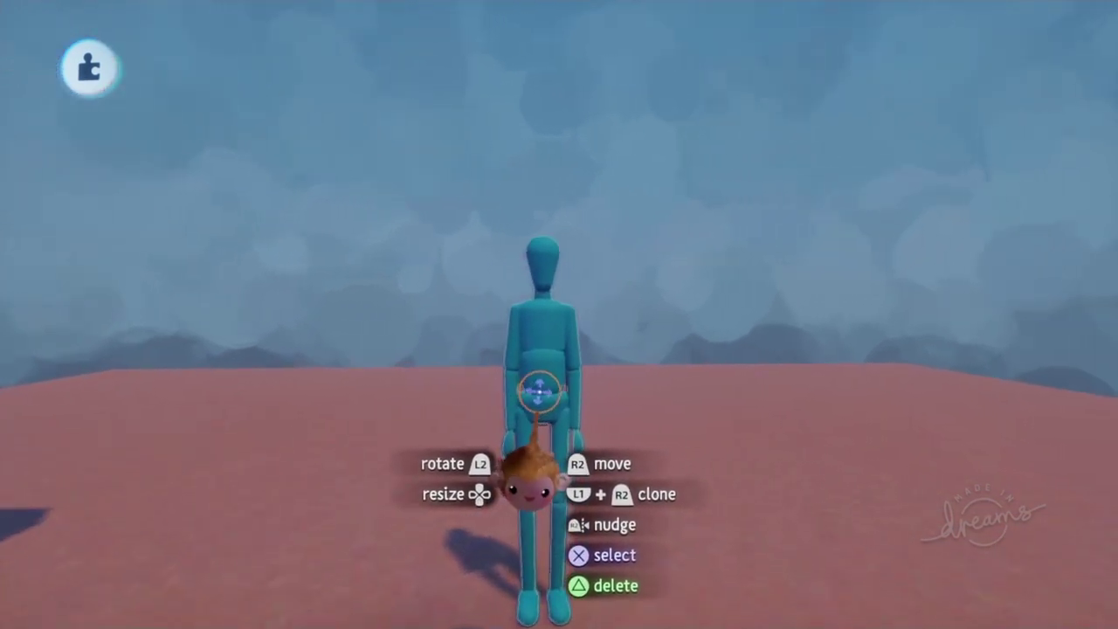
left_click(536, 389)
scroll(551, 419, "down", 4)
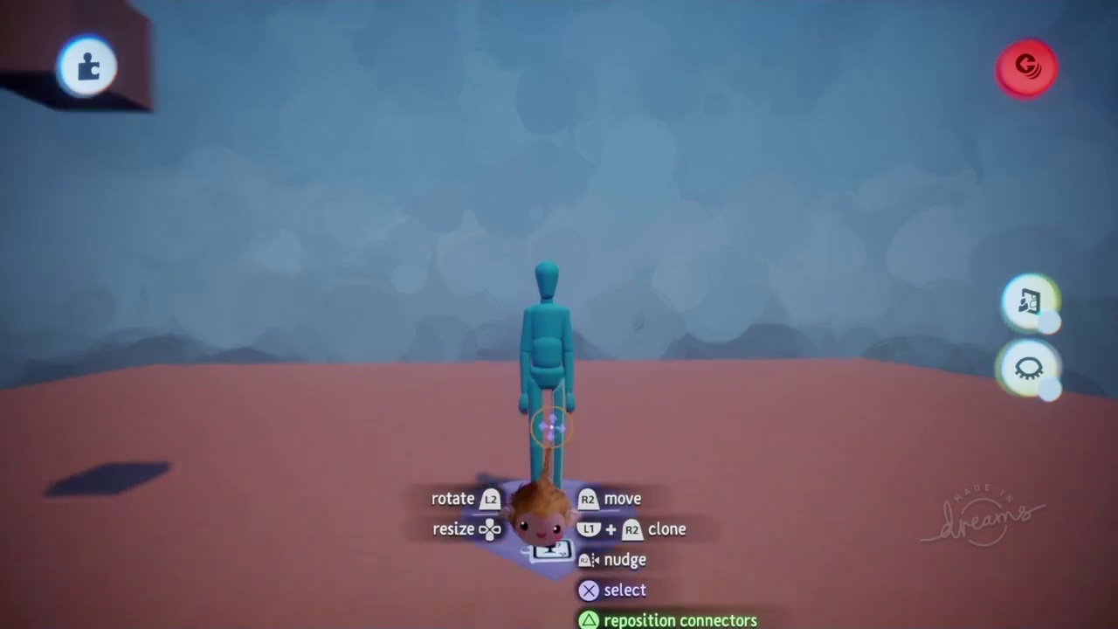
middle_click_drag(550, 476, 537, 572)
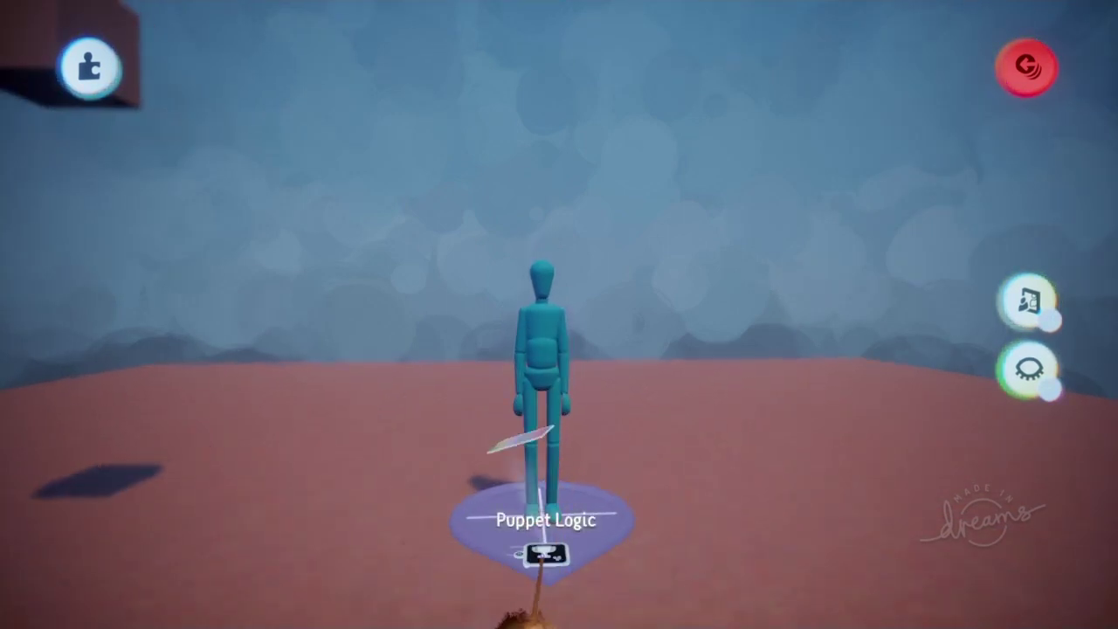
left_click(544, 555)
left_click(375, 275)
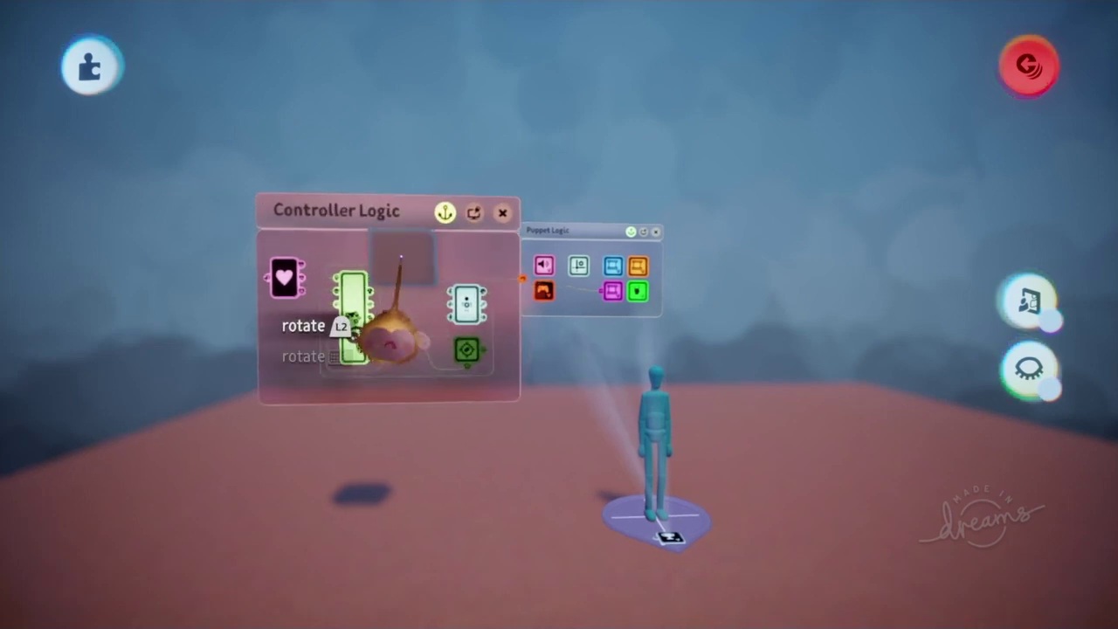
Step: Add a timeline gadget to an empty spot in the upper part of the Controller Logic chip
key("Tab")
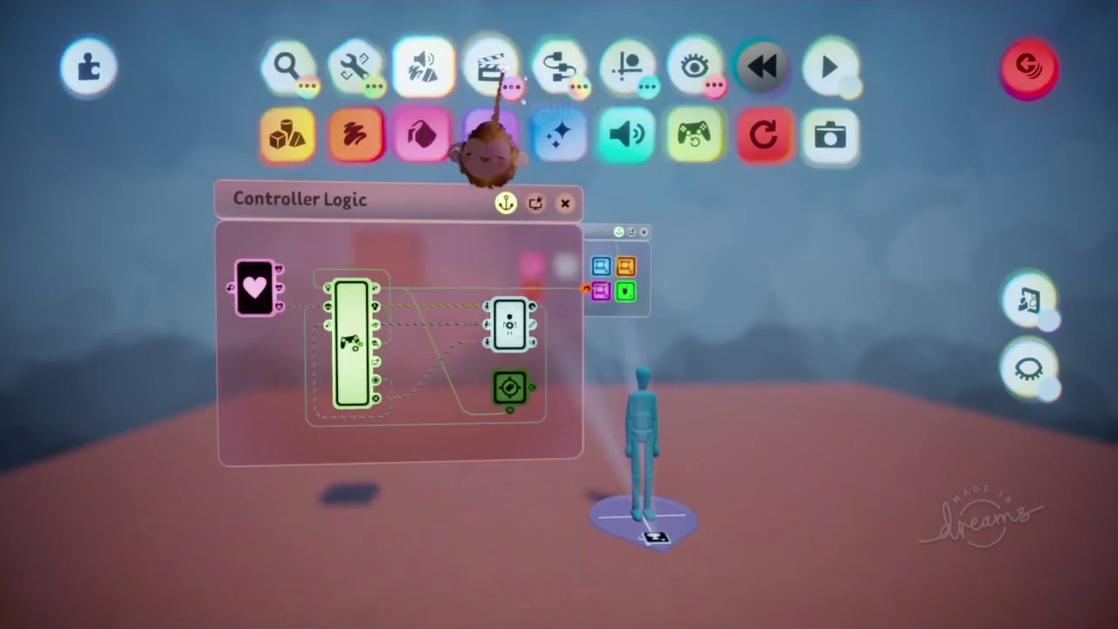
left_click(501, 73)
left_click(553, 138)
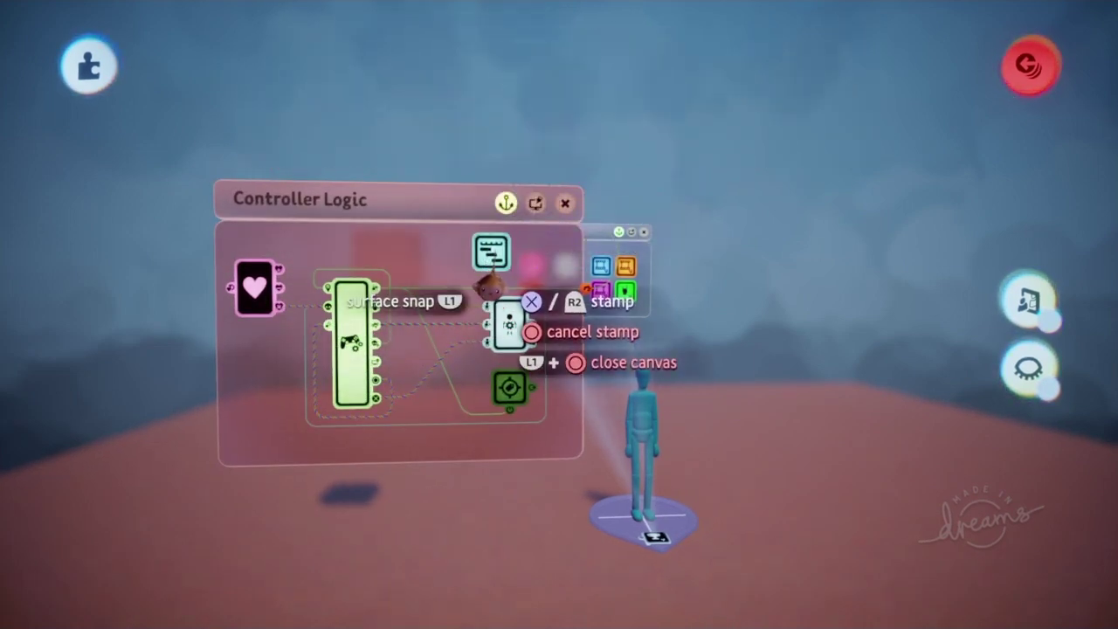
left_click(488, 260)
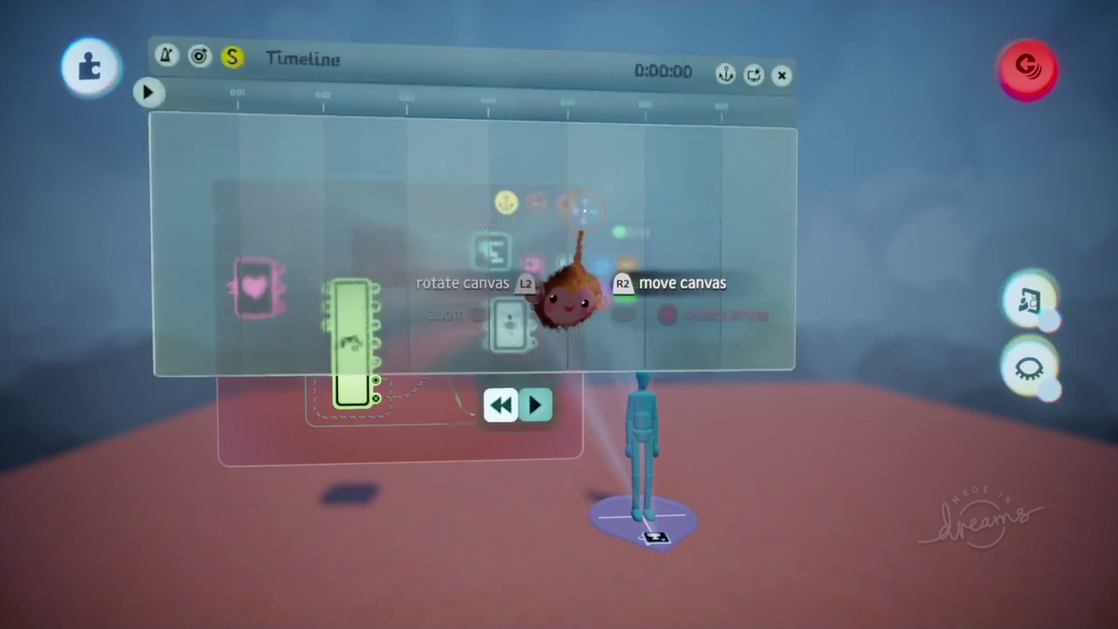
Step: Place a keyframe at the very start of the timeline and reduce the timeline canvas to about half its height
key("Tab")
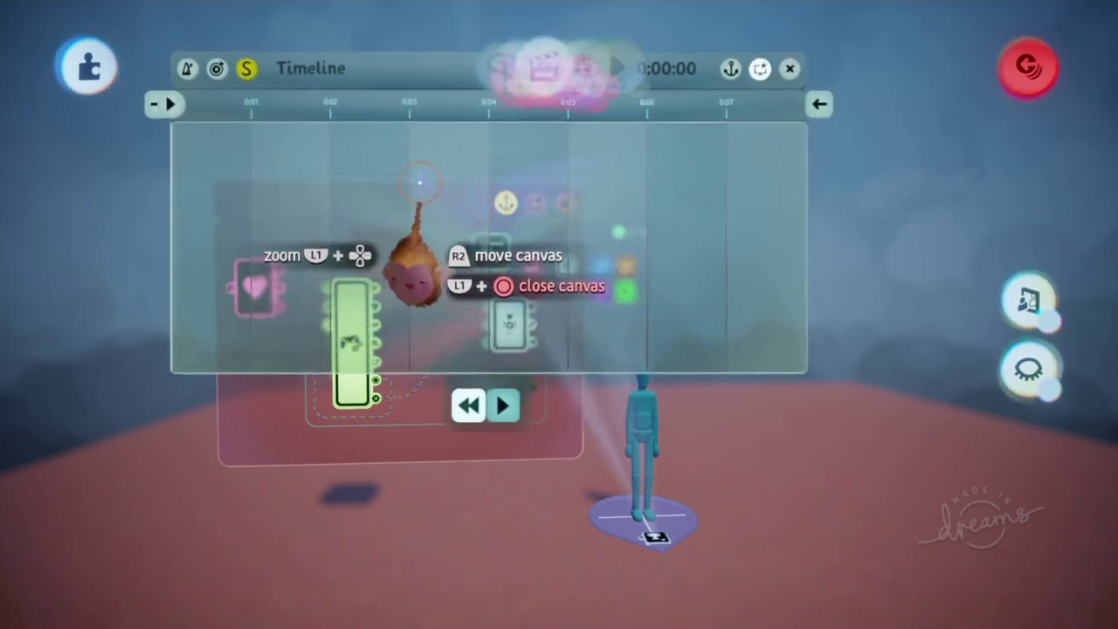
left_click(492, 138)
left_click(176, 149)
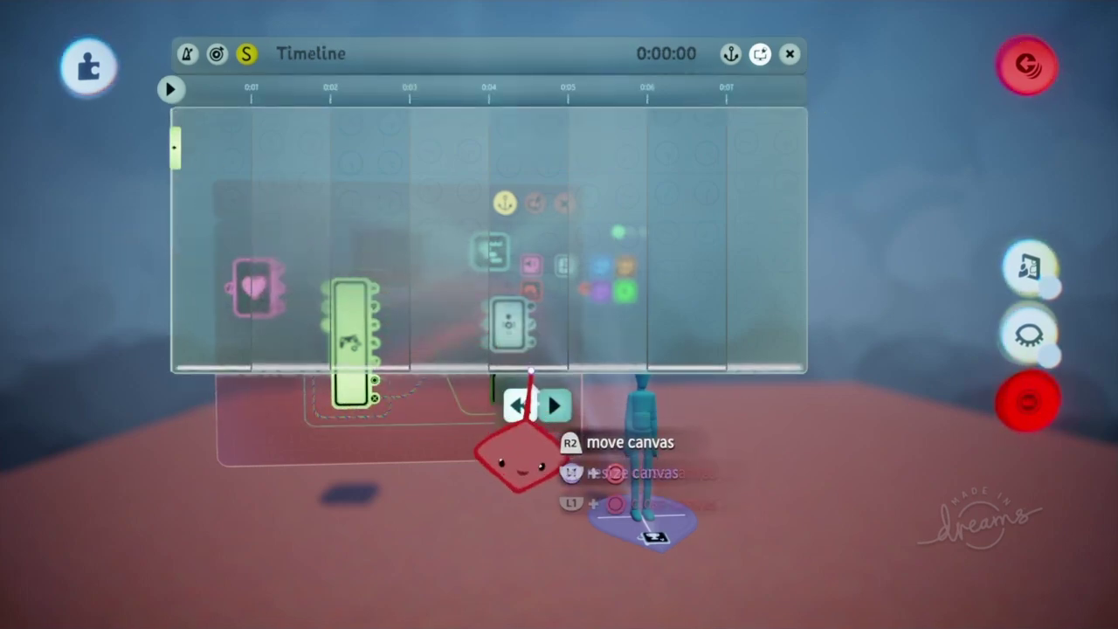
left_click_drag(535, 333, 539, 212)
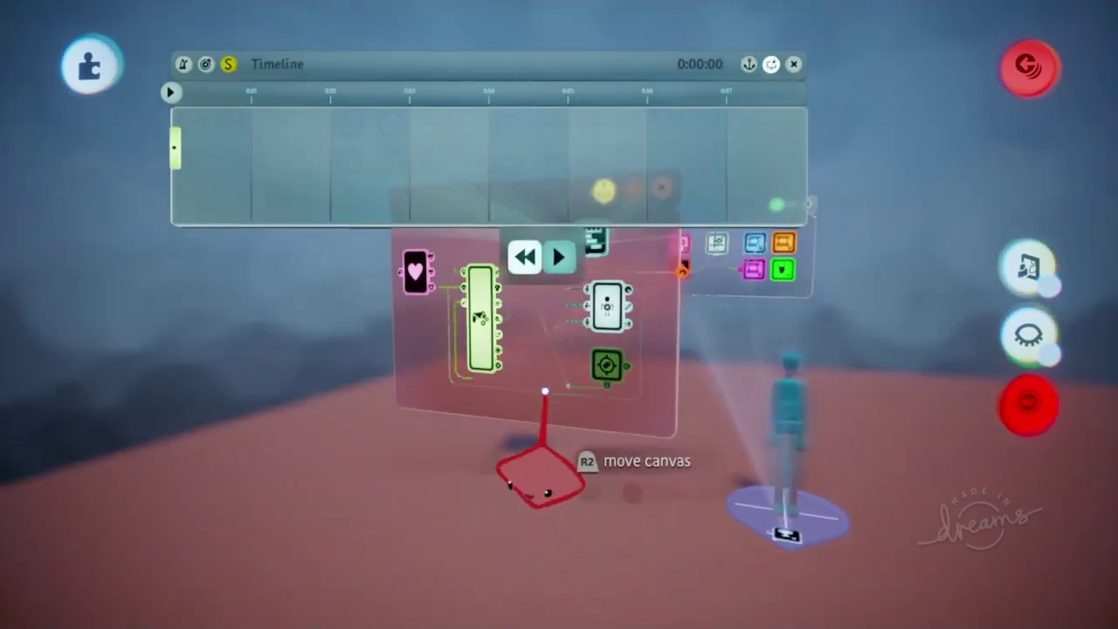
Step: Pose both of the puppet's arms for the first keyframe, bent at the elbows with the hands raised in front of the chest
middle_click_drag(544, 410, 496, 402)
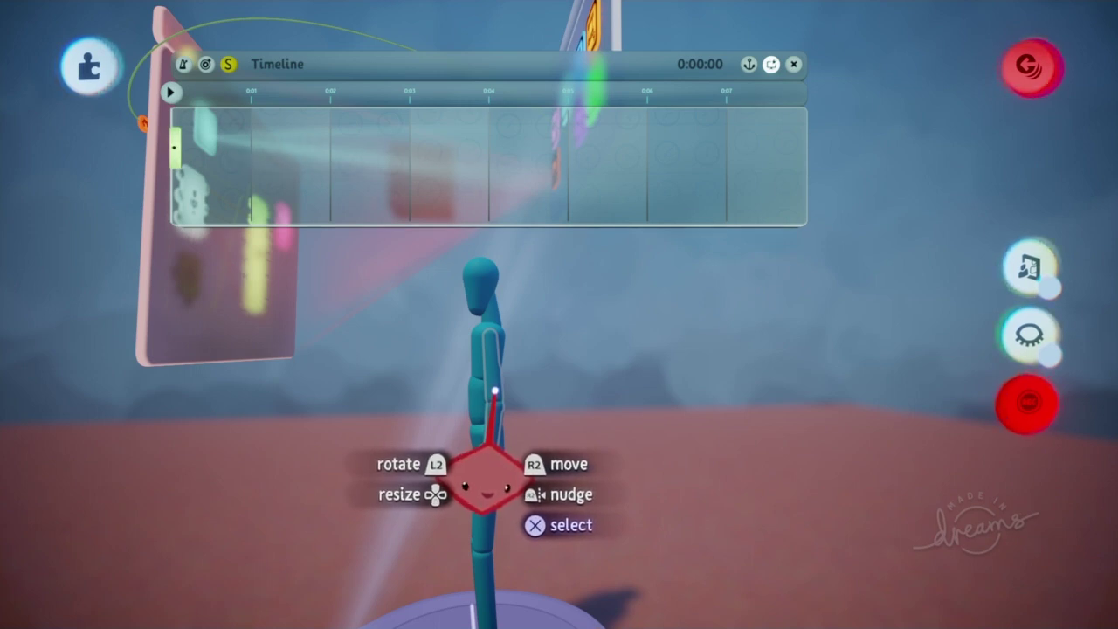
left_click(629, 69)
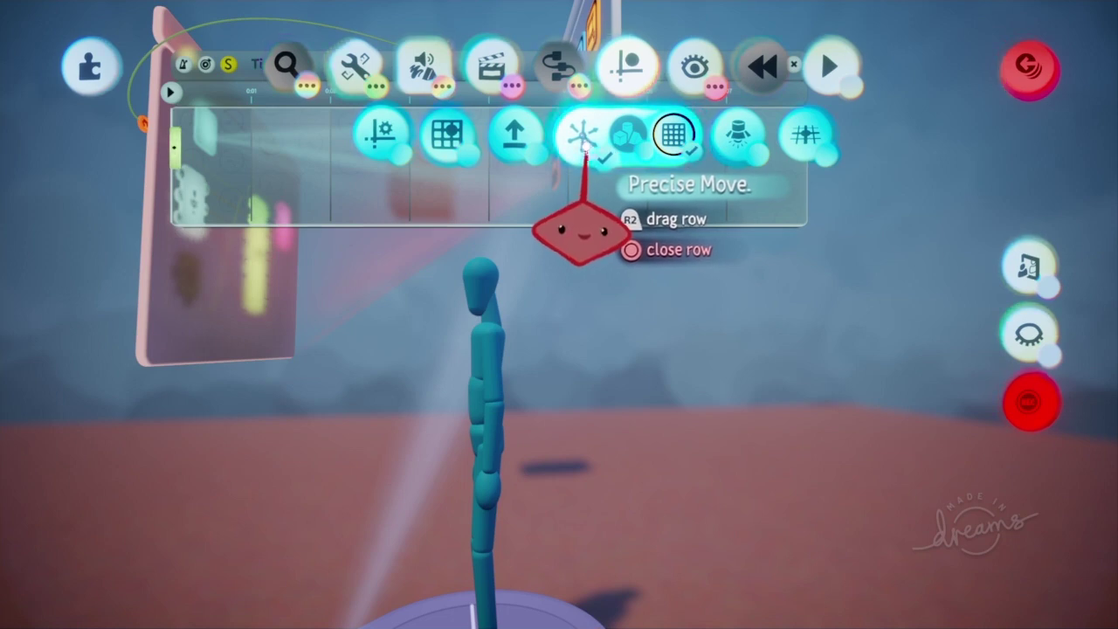
middle_click_drag(506, 386, 510, 384)
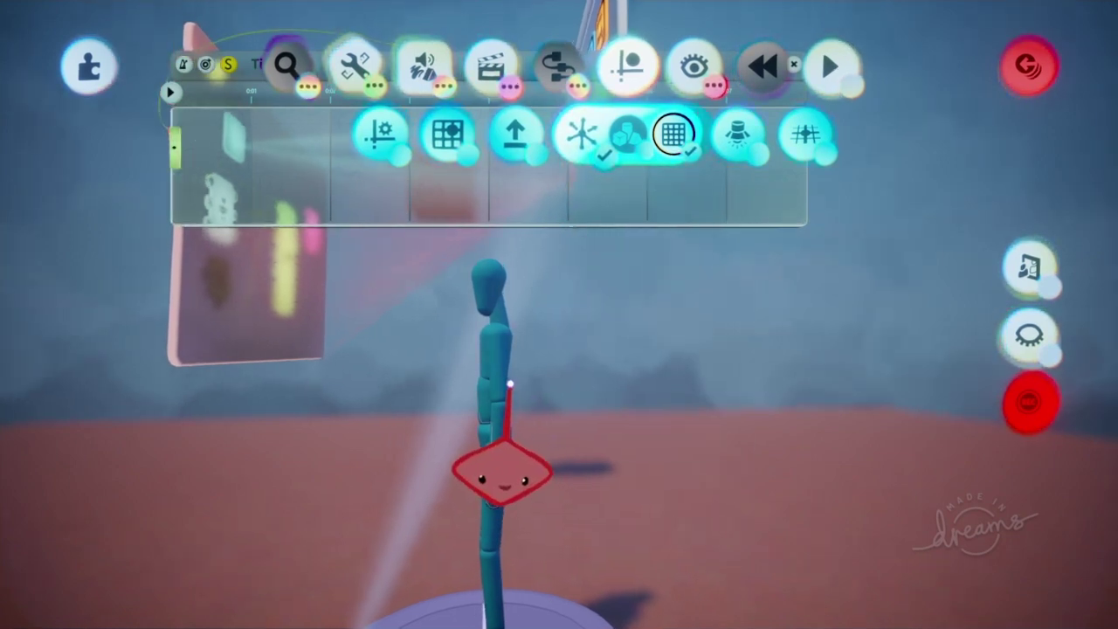
left_click_drag(500, 381, 482, 381)
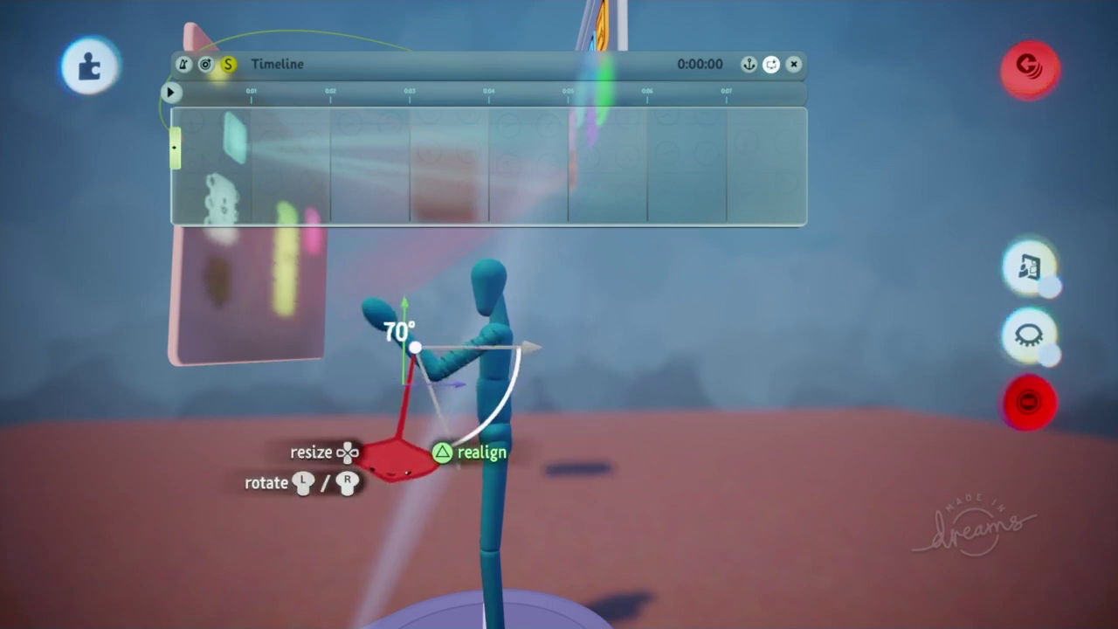
mouse_move(425, 414)
middle_mouse_down()
mouse_move(431, 422)
mouse_move(440, 407)
mouse_move(422, 425)
middle_mouse_up()
left_click_drag(429, 419, 527, 395)
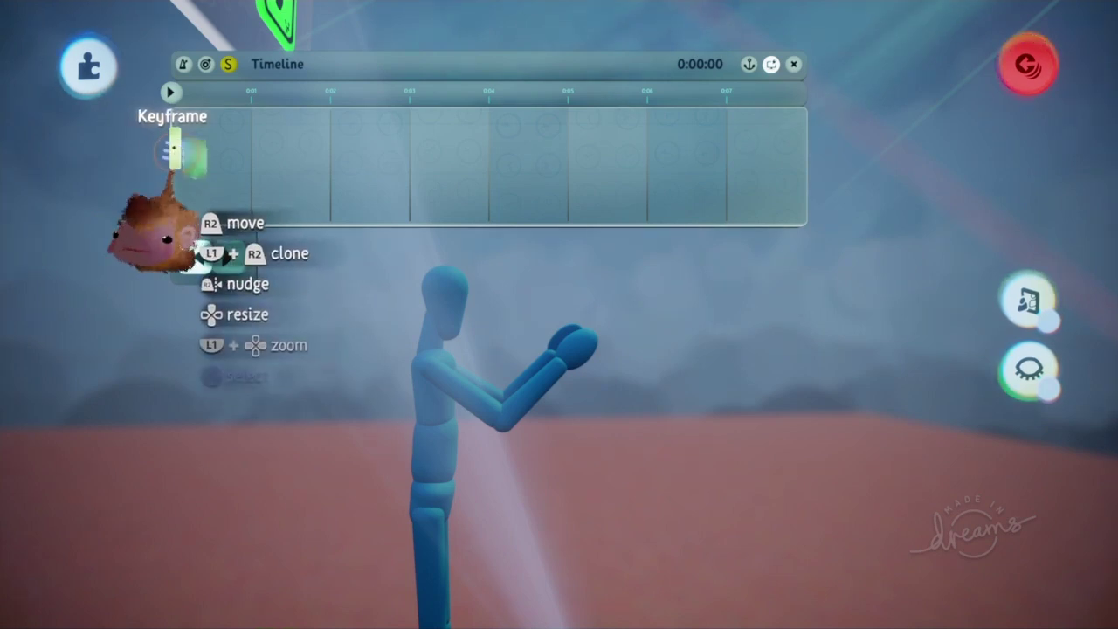
Step: Set the first keyframe's blend type to the straight linear curve and close its settings
left_click(172, 150)
left_click(371, 125)
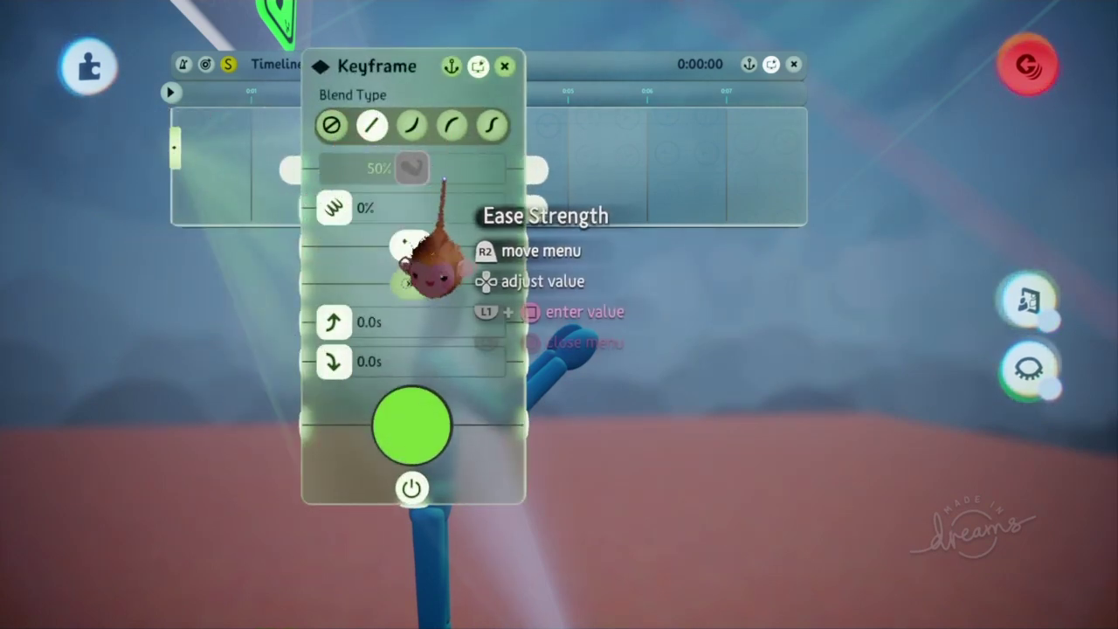
key("Escape")
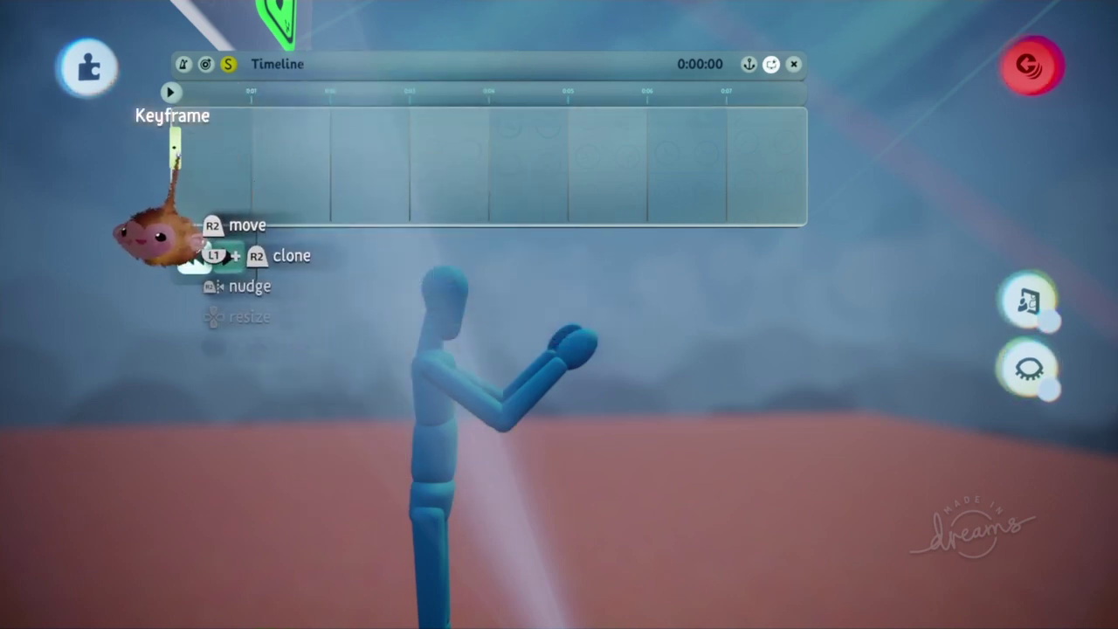
Step: Clone the keyframe to about the half-second mark and record both arms raised to head height with forearms upright
left_click_drag(175, 150, 220, 148)
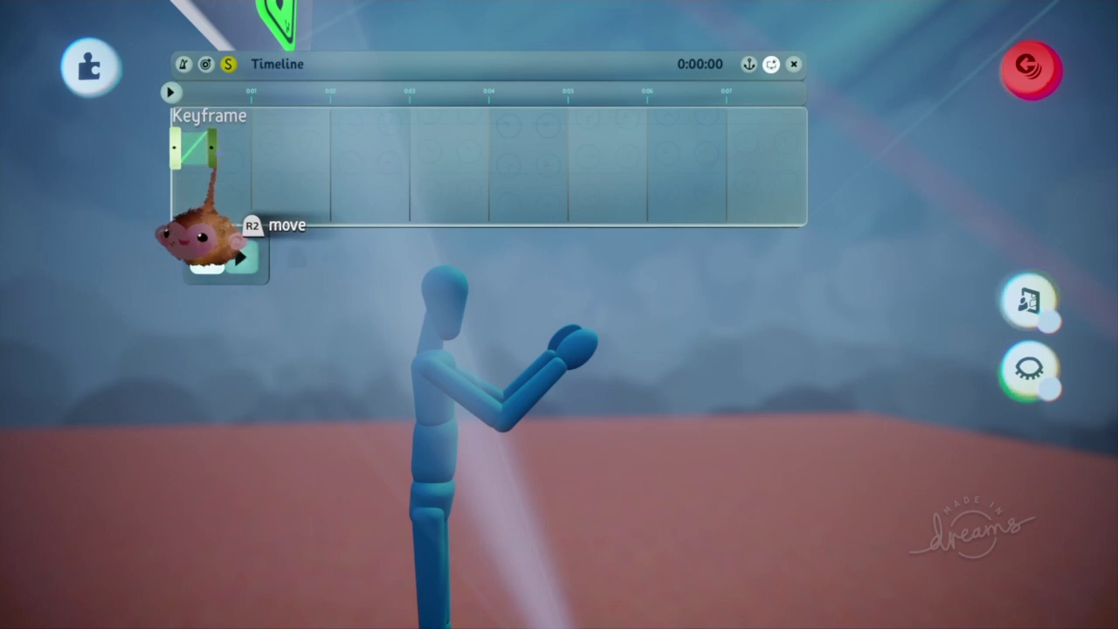
left_click(211, 148)
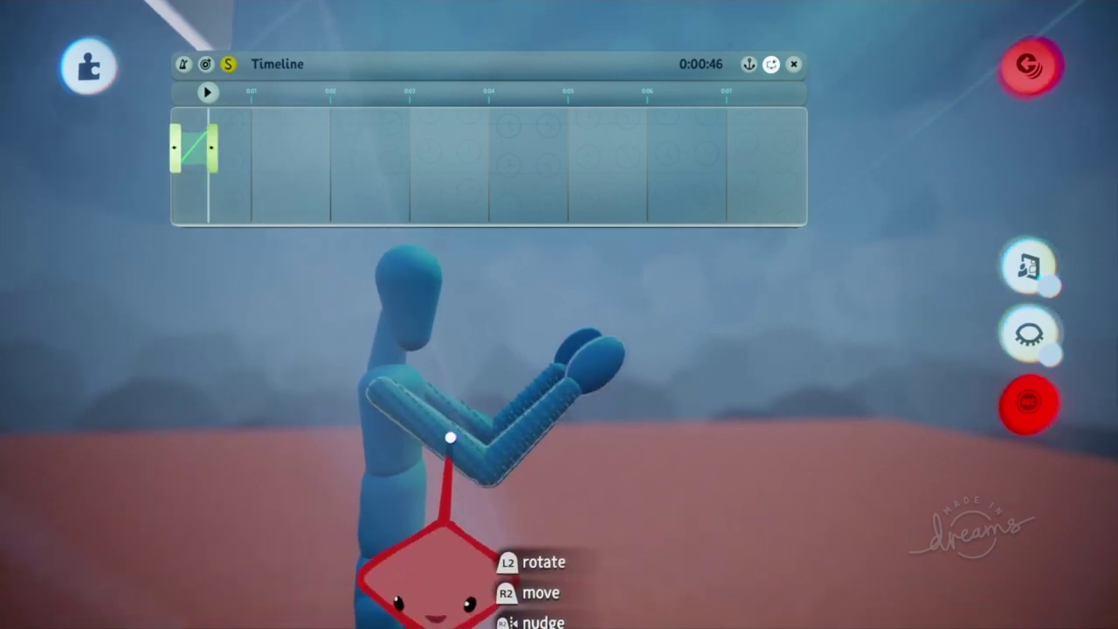
left_click_drag(449, 437, 465, 386)
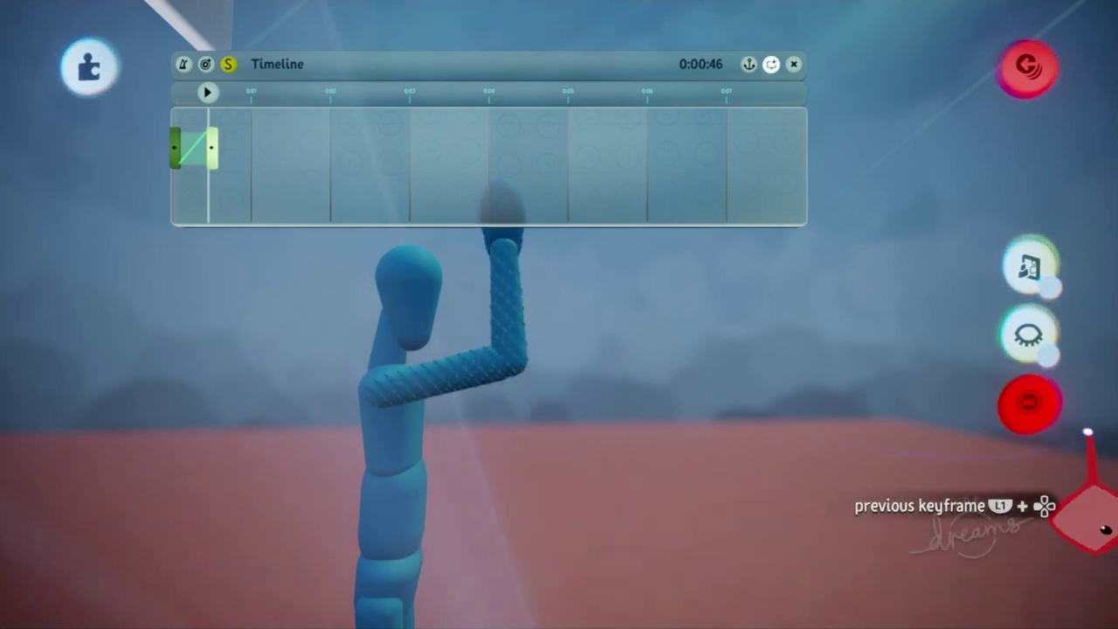
left_click(1034, 399)
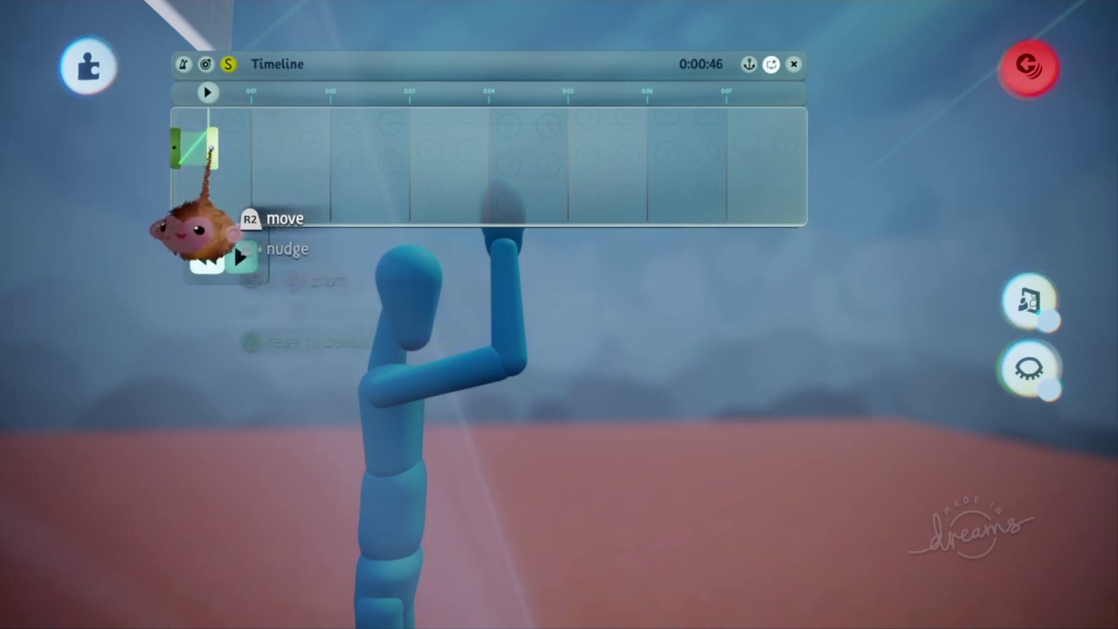
Step: Clone the second keyframe to about the 1-second mark and record both arms swung up and back over the head
left_click_drag(258, 153, 254, 154)
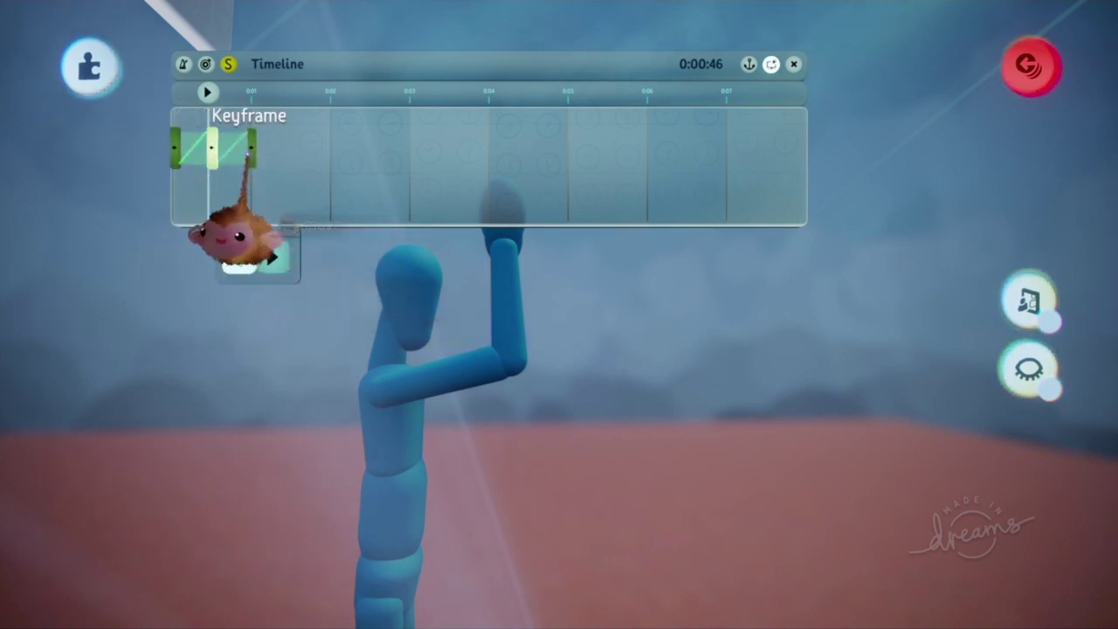
left_click_drag(430, 355, 441, 352)
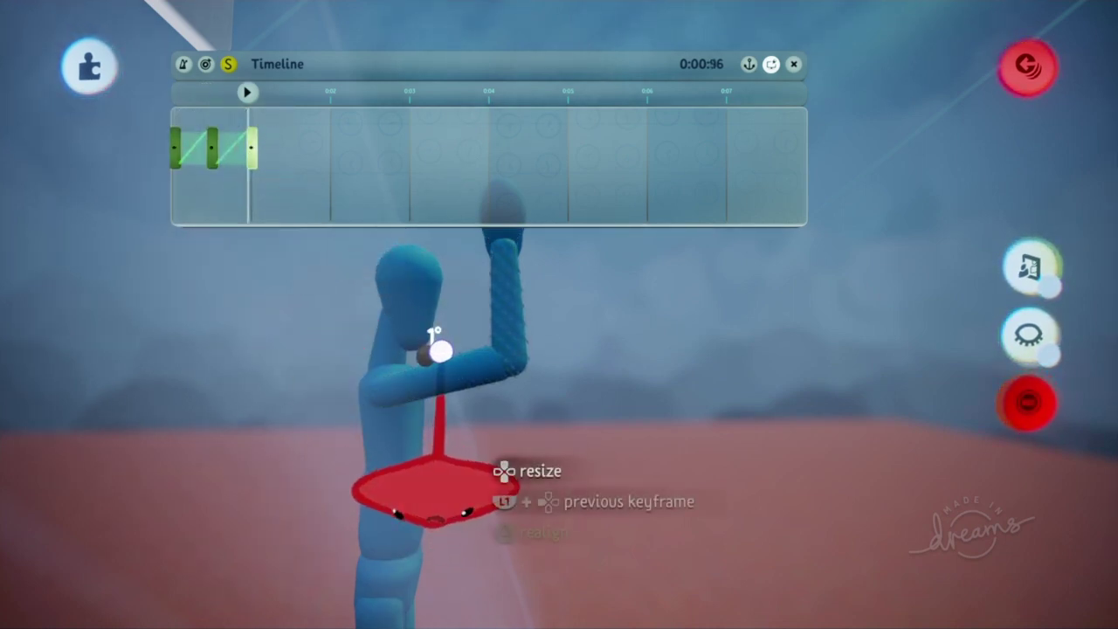
mouse_move(429, 498)
left_mouse_down()
mouse_move(425, 512)
mouse_move(437, 515)
left_mouse_up()
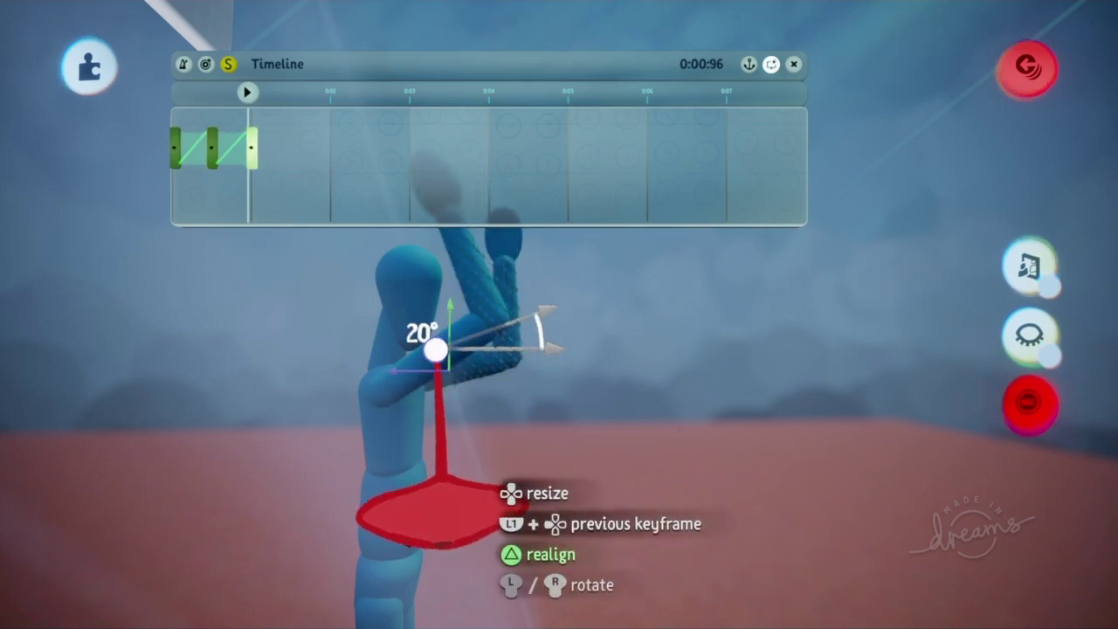
left_click_drag(435, 349, 410, 331)
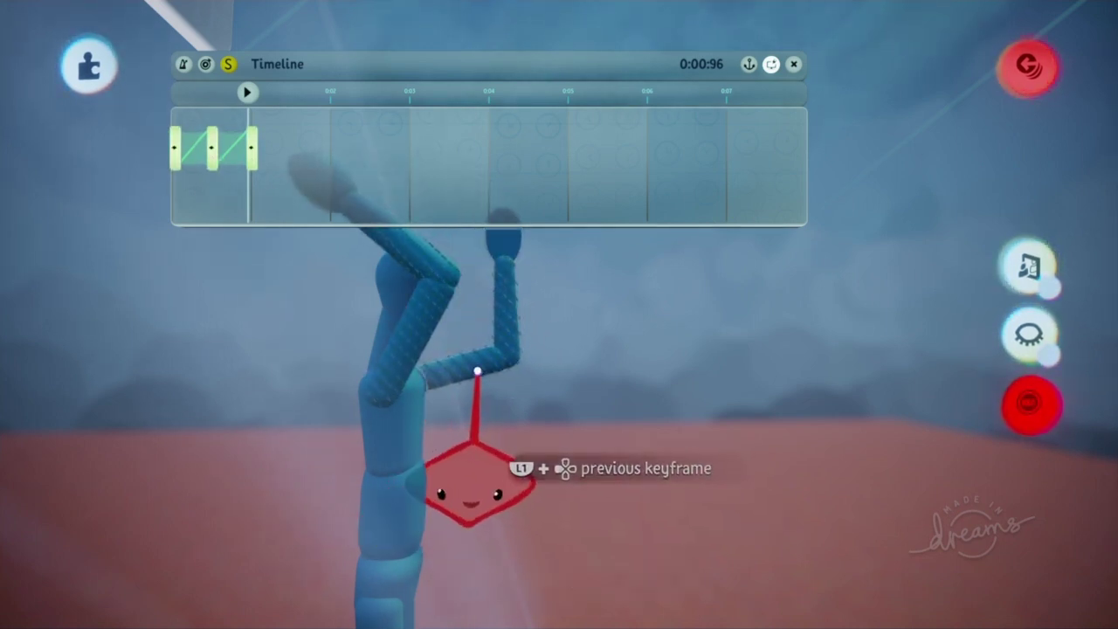
left_click_drag(476, 369, 447, 323)
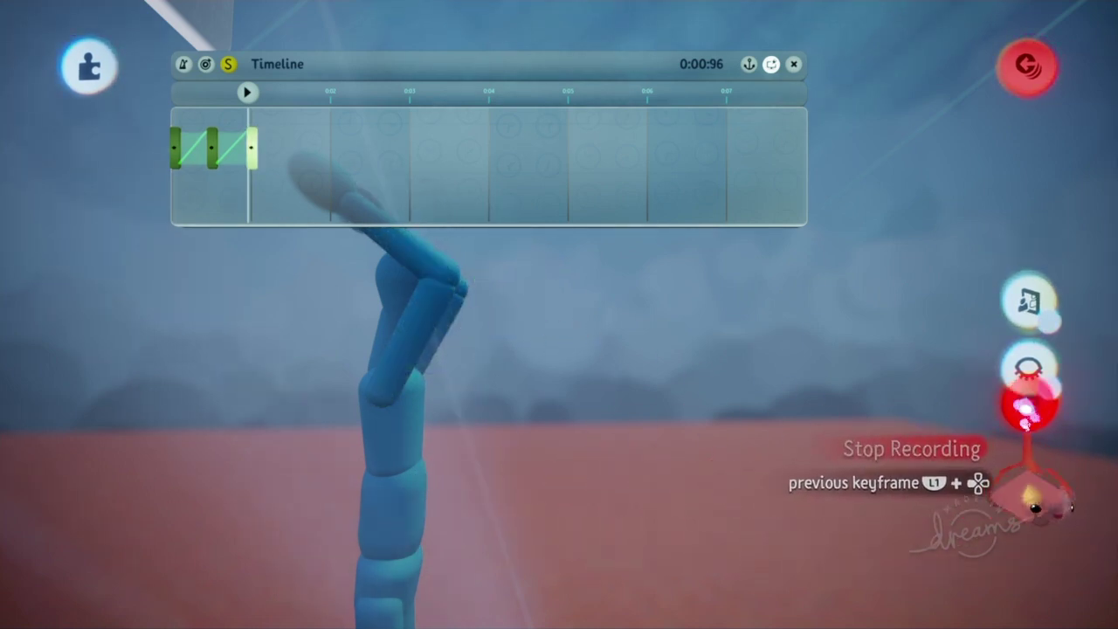
left_click(1029, 409)
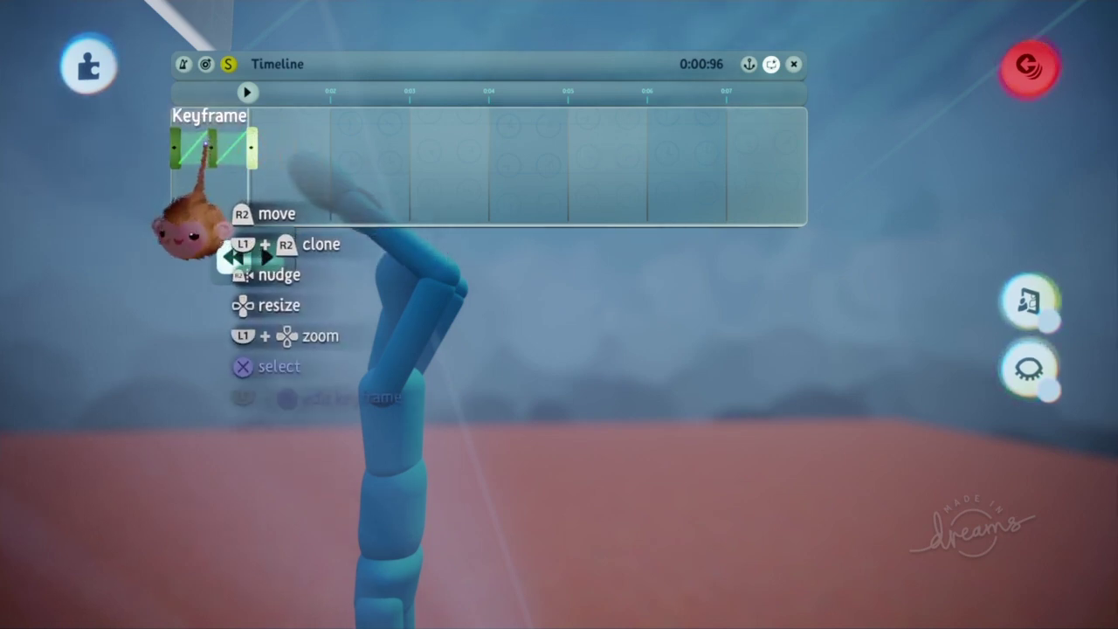
Step: Clone the second keyframe to about 1.5 seconds and the first to 2 seconds, and play the animation through
left_click_drag(216, 141, 291, 145)
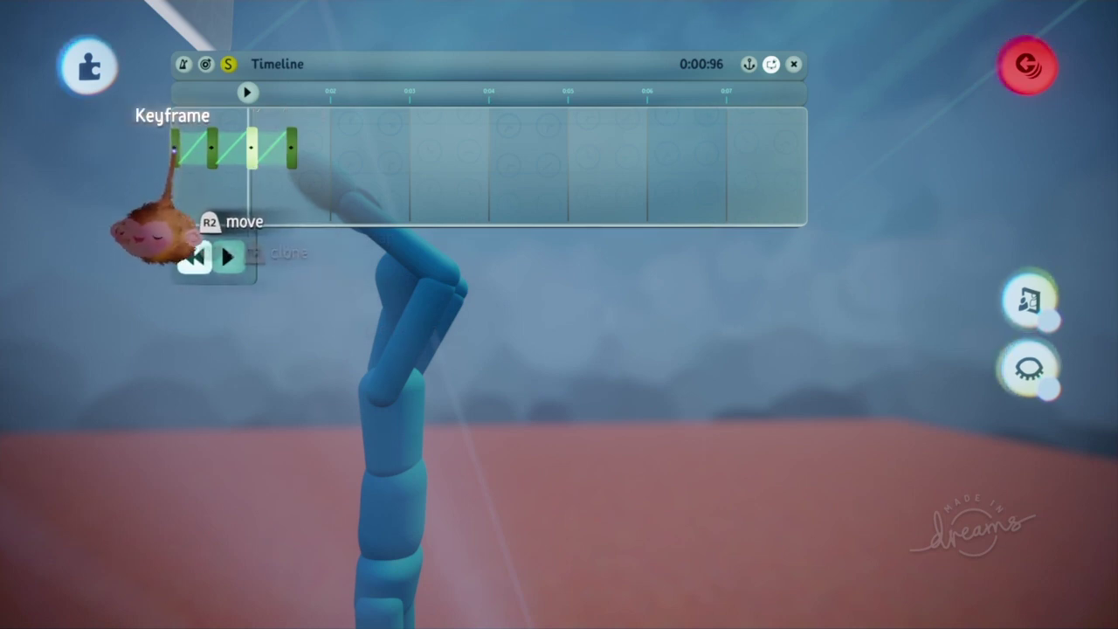
left_click_drag(173, 150, 331, 151)
key("Left")
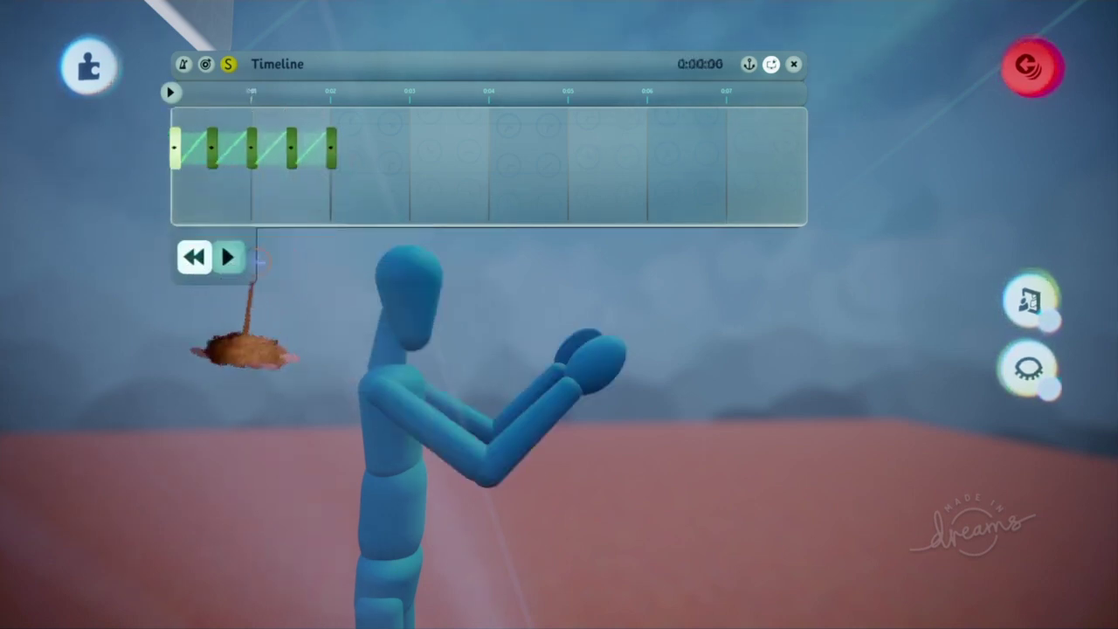
left_click(227, 256)
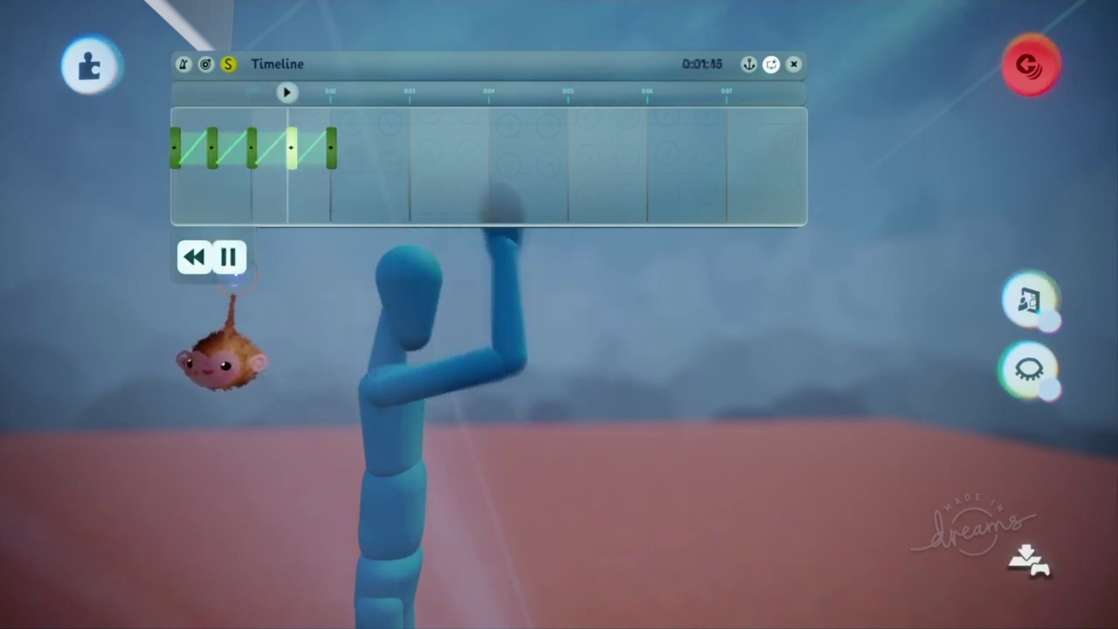
key("Left")
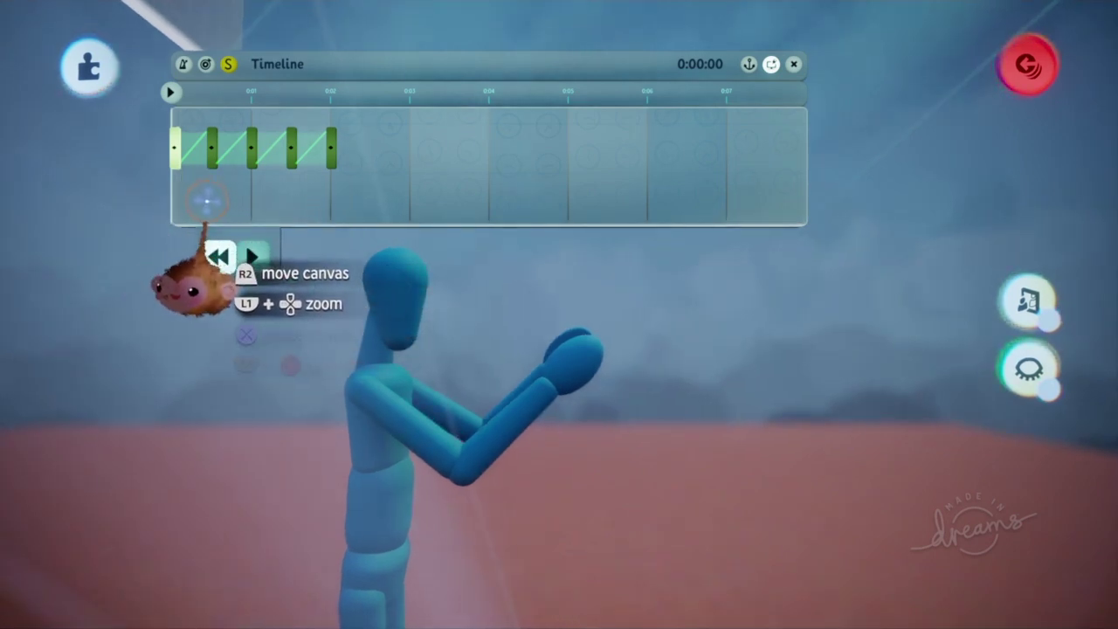
Step: Extend the timeline canvas ahead of the existing keyframes and place a new keyframe at its start
left_click_drag(170, 195, 102, 188)
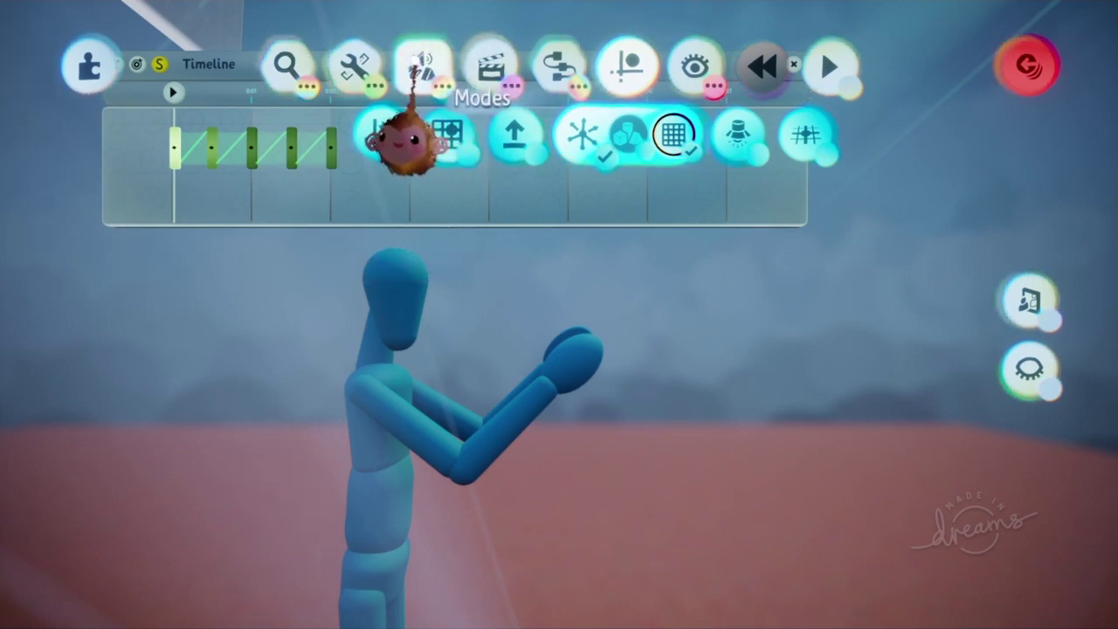
left_click(485, 70)
left_click(493, 136)
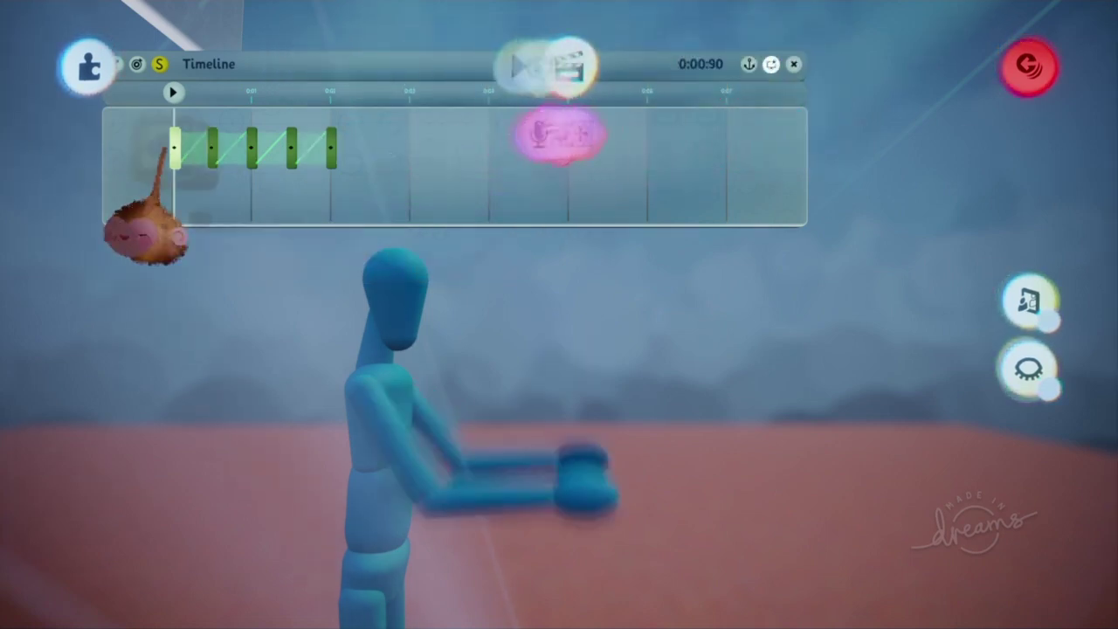
left_click(139, 148)
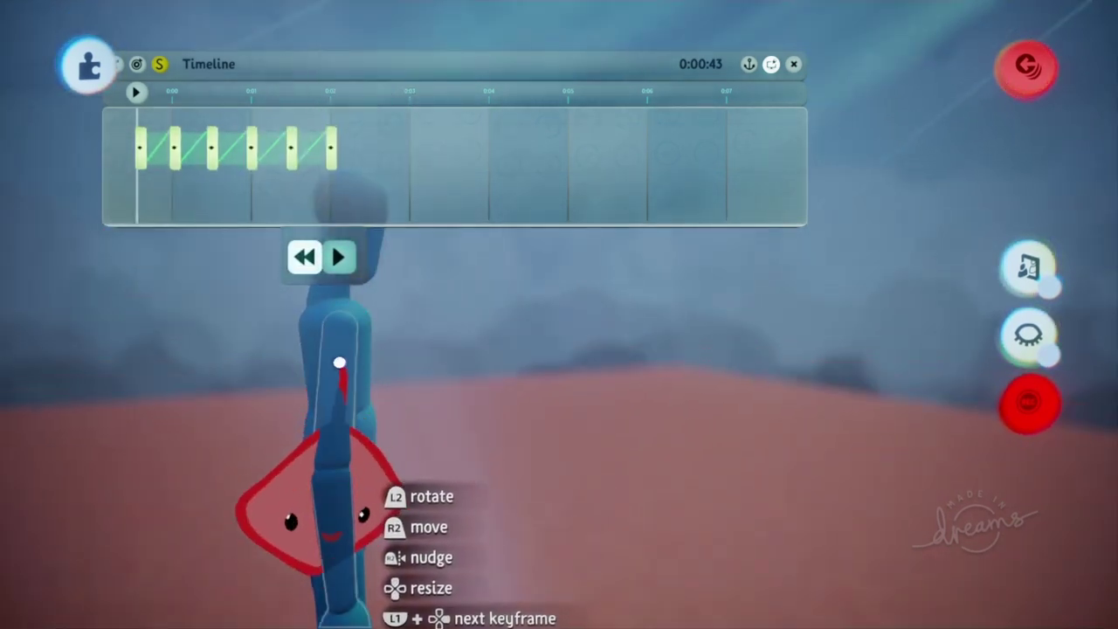
Step: Record both arms hanging at the puppet's sides in the first keyframe and clone it about half a second after the last keyframe
left_click(340, 405)
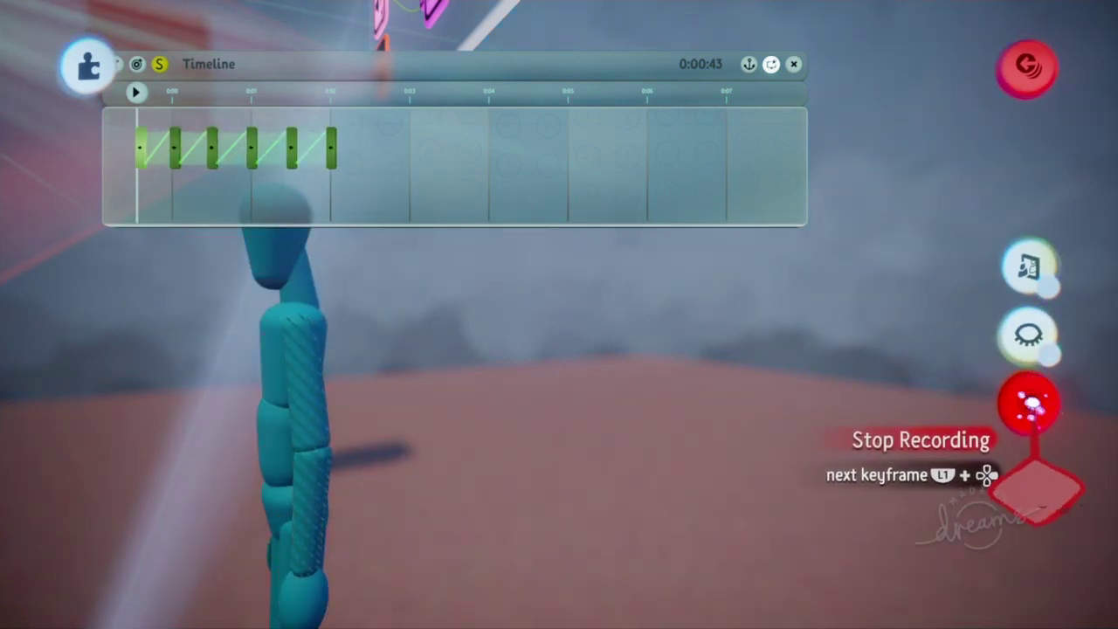
left_click(1030, 400)
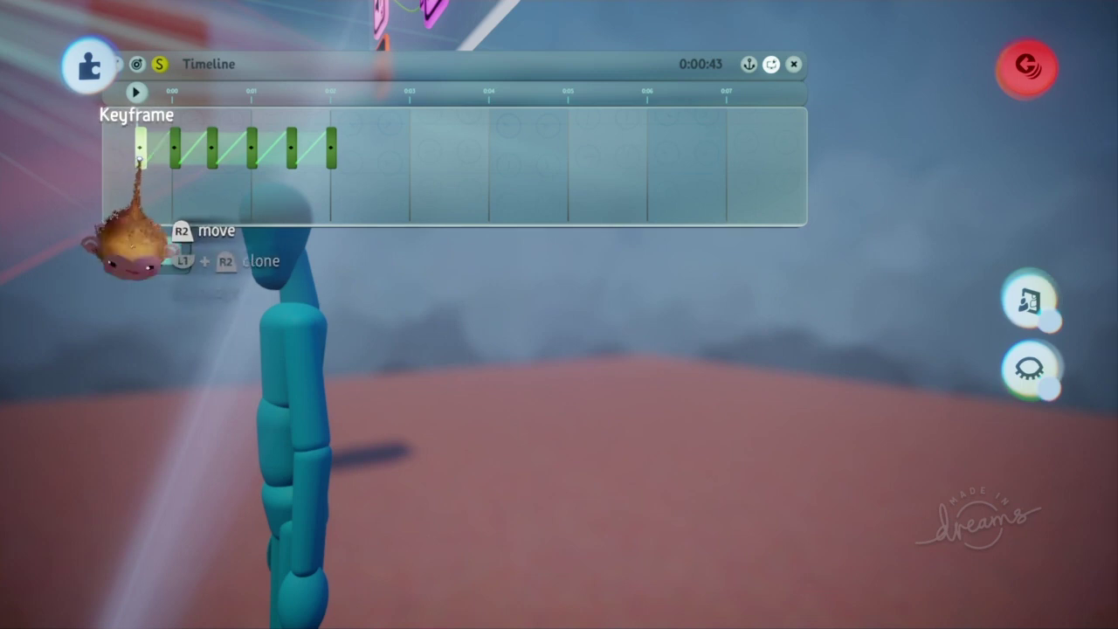
left_click_drag(140, 157, 363, 152)
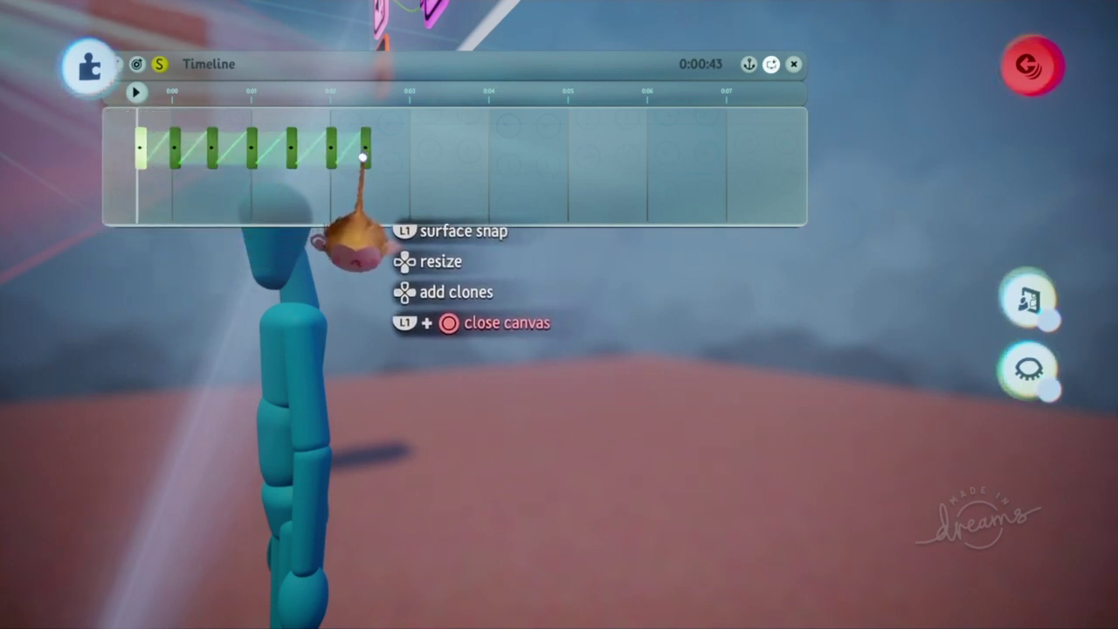
Step: Trim the timeline canvas to start at the first keyframe and end at about the 3-second mark, playing the animation through
left_click_drag(101, 193, 136, 194)
middle_click_drag(214, 367, 254, 372)
key("space")
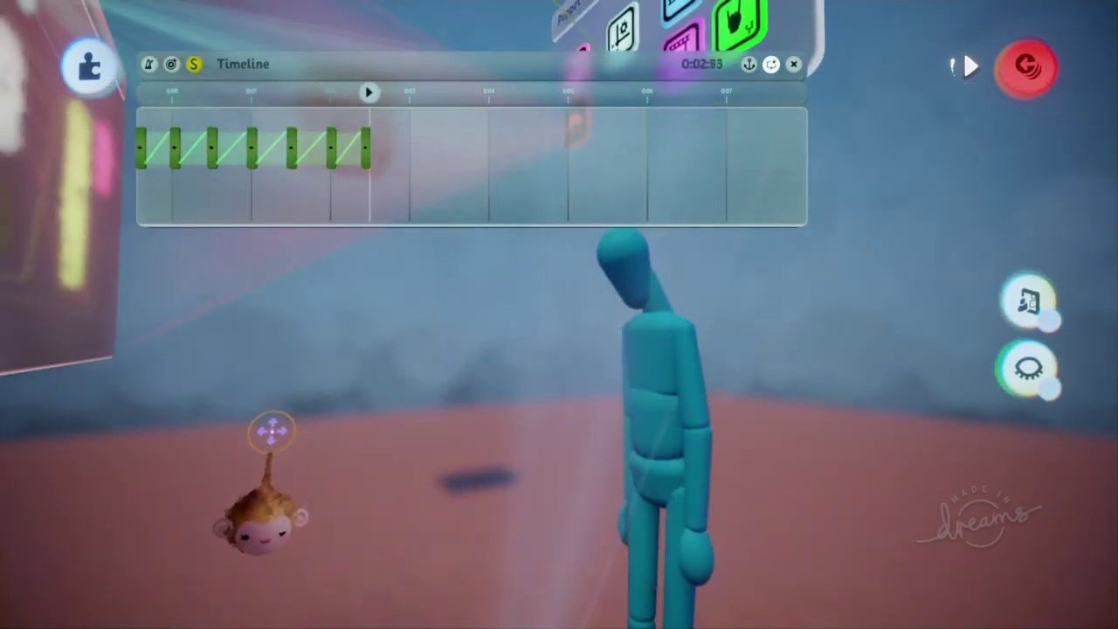
key("space")
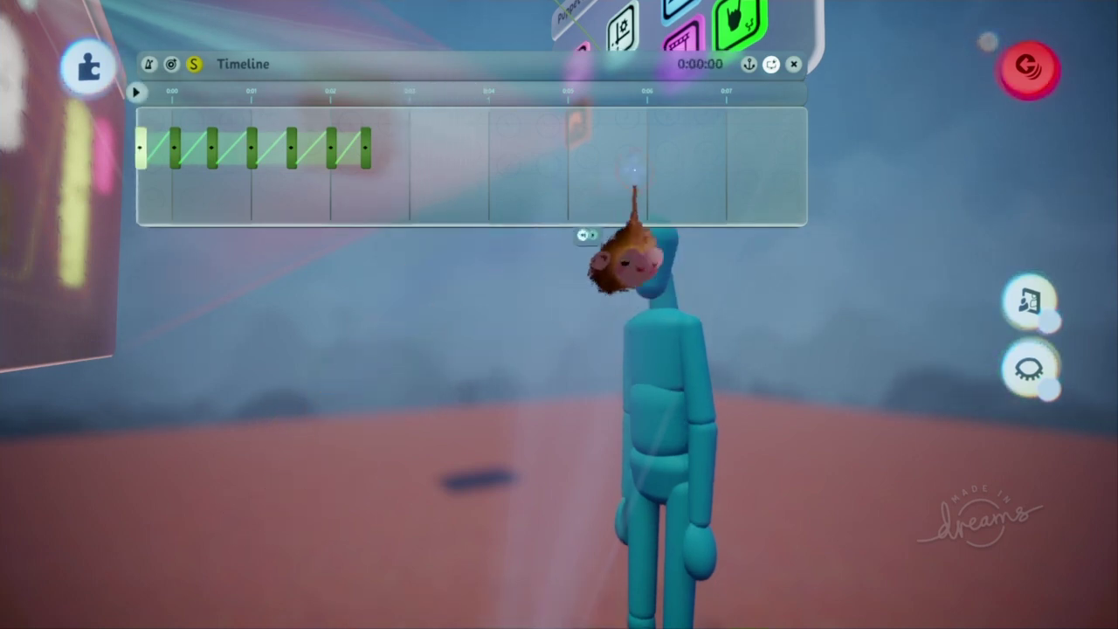
left_click_drag(801, 175, 404, 225)
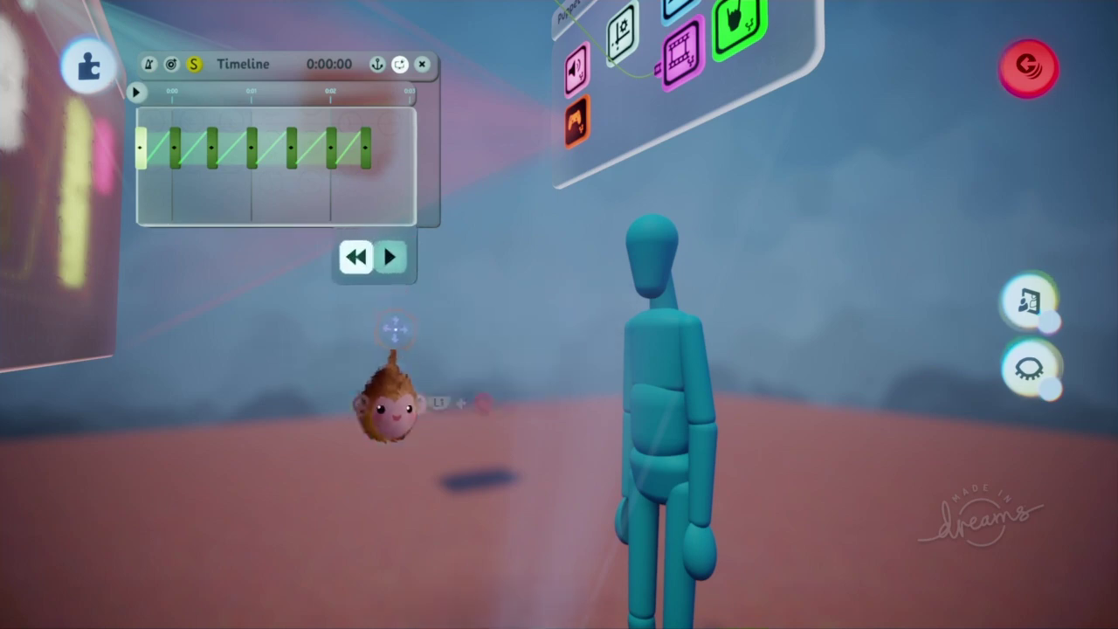
Step: Wire the square button output of the Controller Sensor to the Timeline gadget's power input in the Controller Logic
middle_click_drag(394, 329, 434, 351)
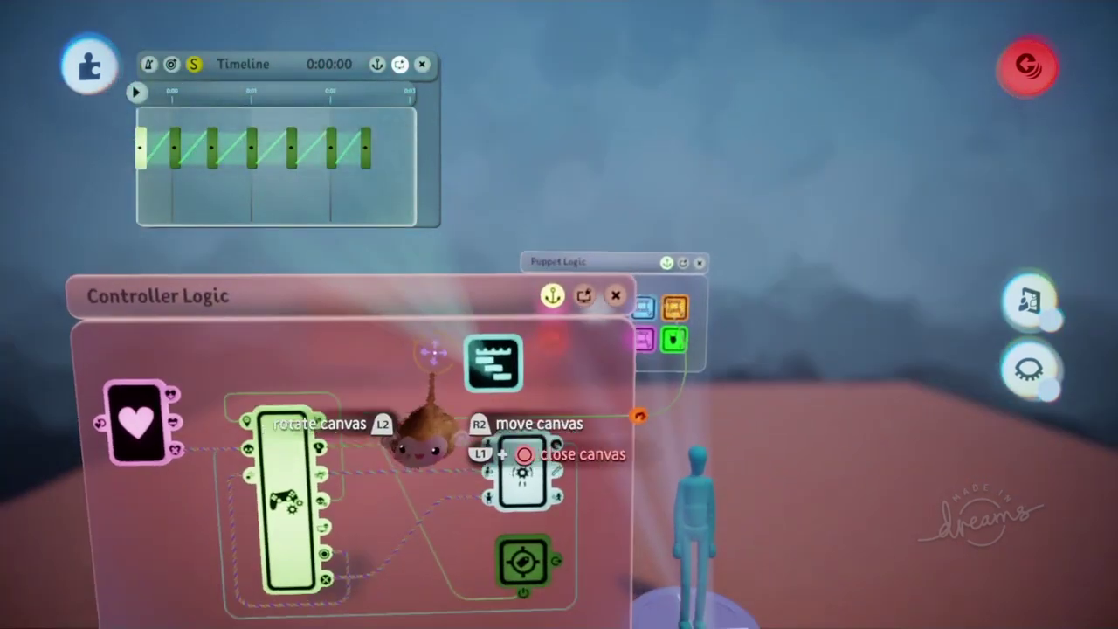
left_click(496, 369)
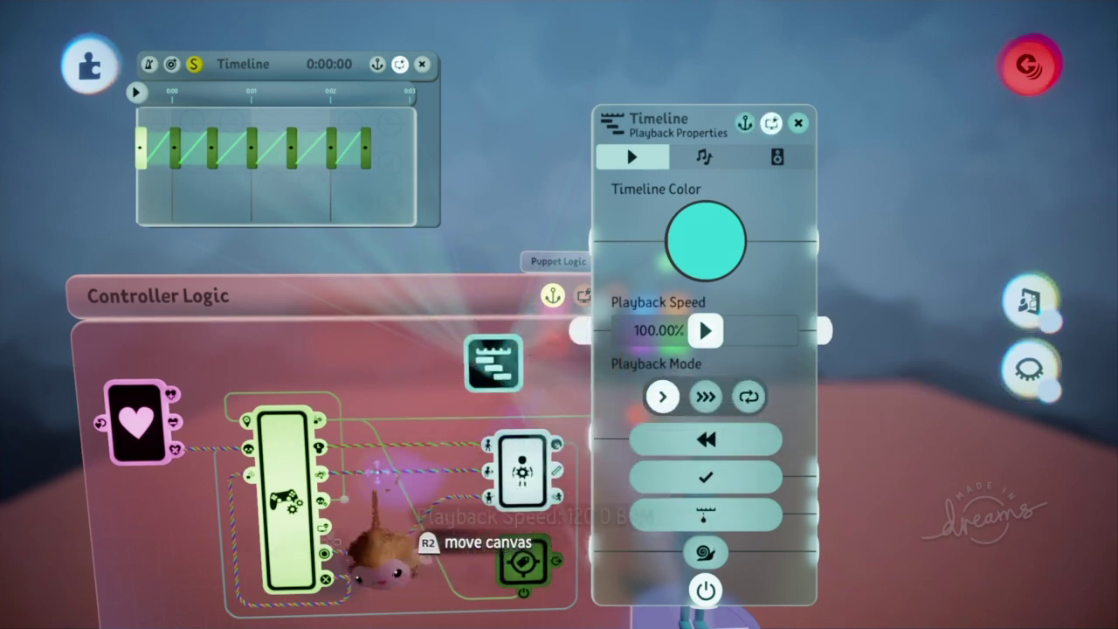
left_click(293, 524)
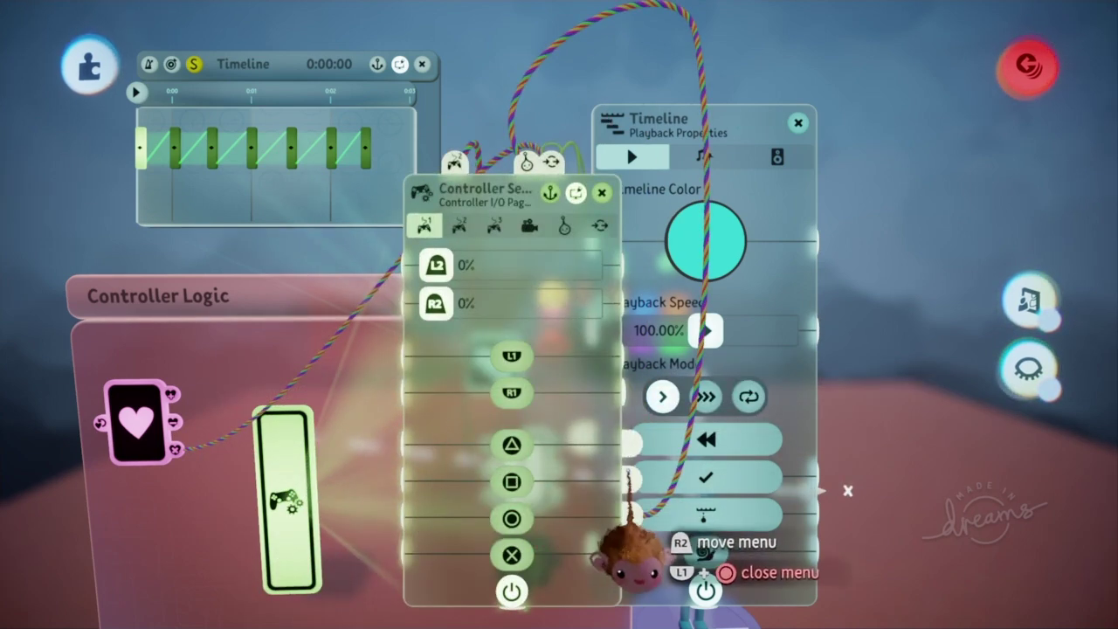
left_click(627, 478)
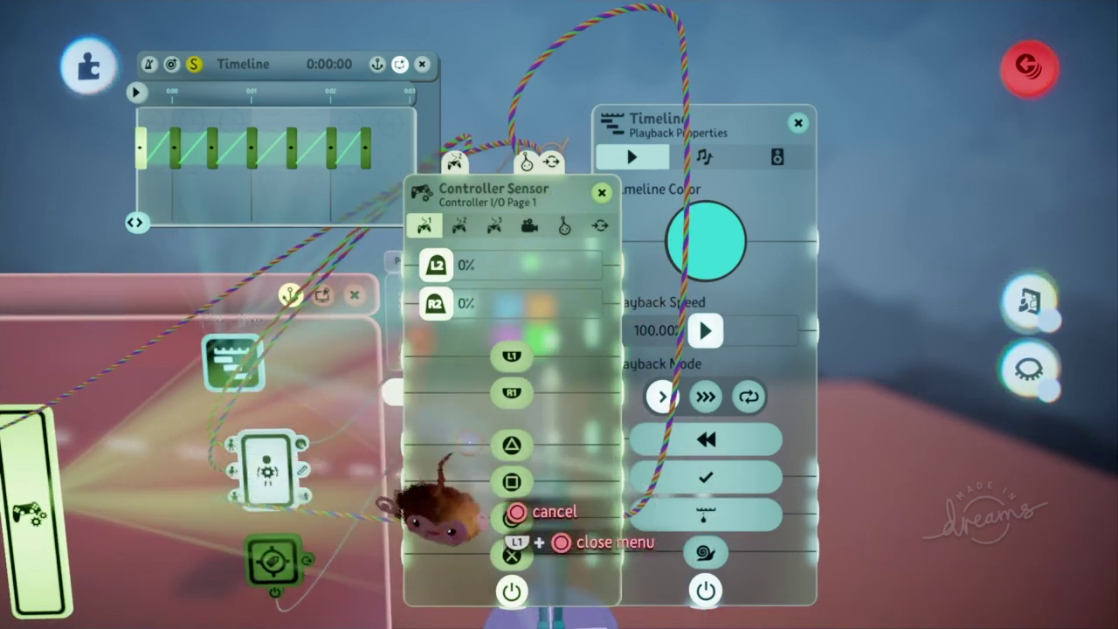
left_click(702, 593)
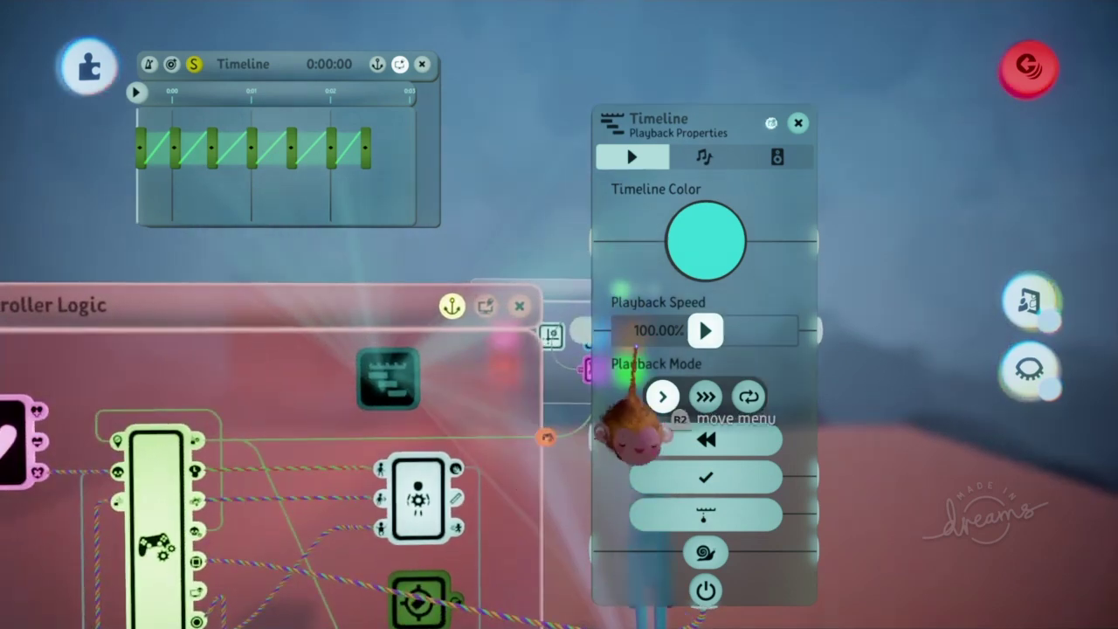
key("Escape")
Step: Pin the Controller Logic canvas to the screen and try out the puppet's arm animation in test mode
scroll(605, 377, "down", 5)
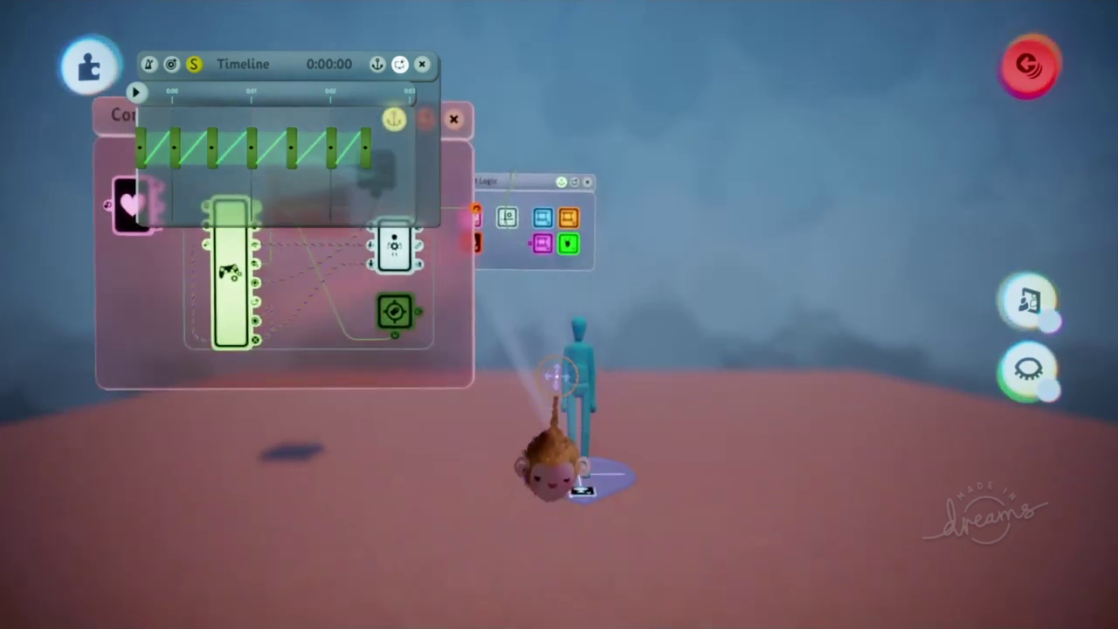
scroll(488, 335, "up", 5)
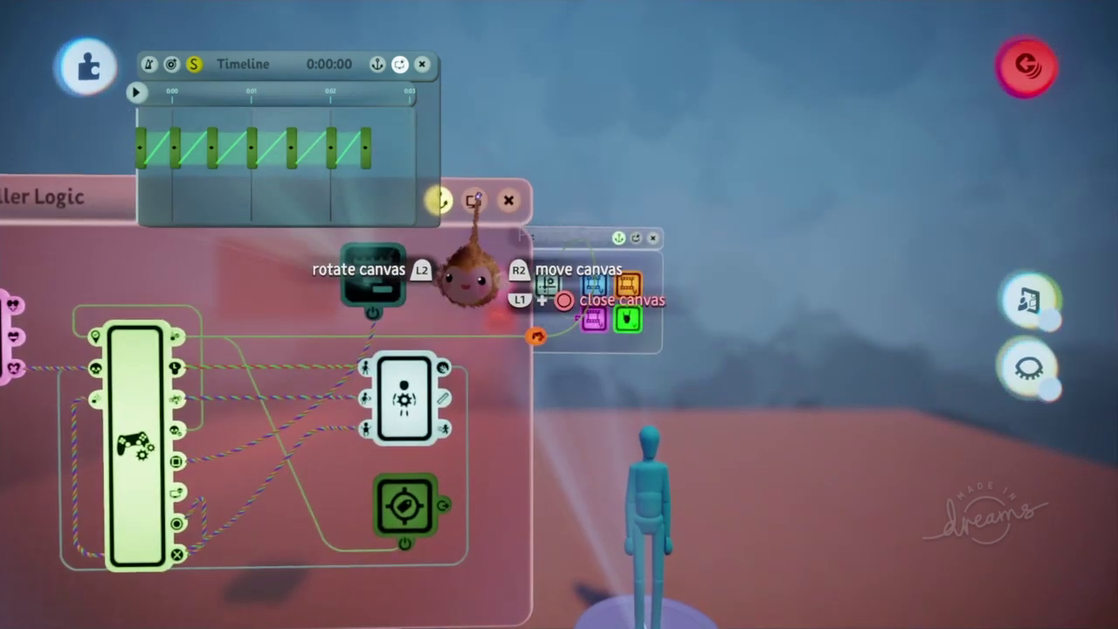
left_click(479, 203)
middle_click_drag(631, 387, 606, 362)
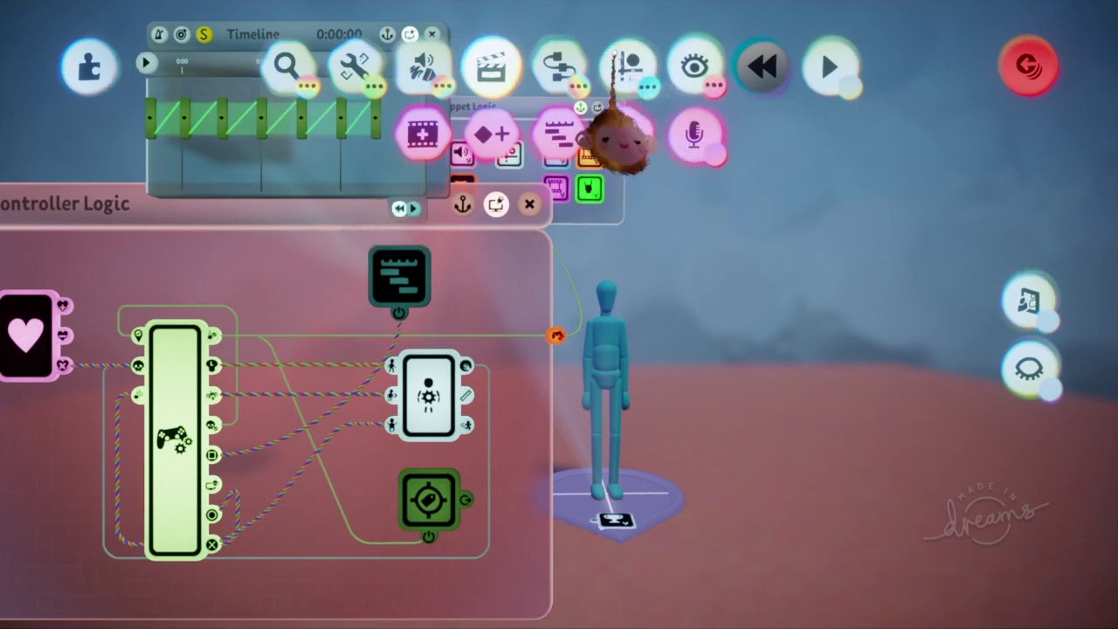
left_click(693, 133)
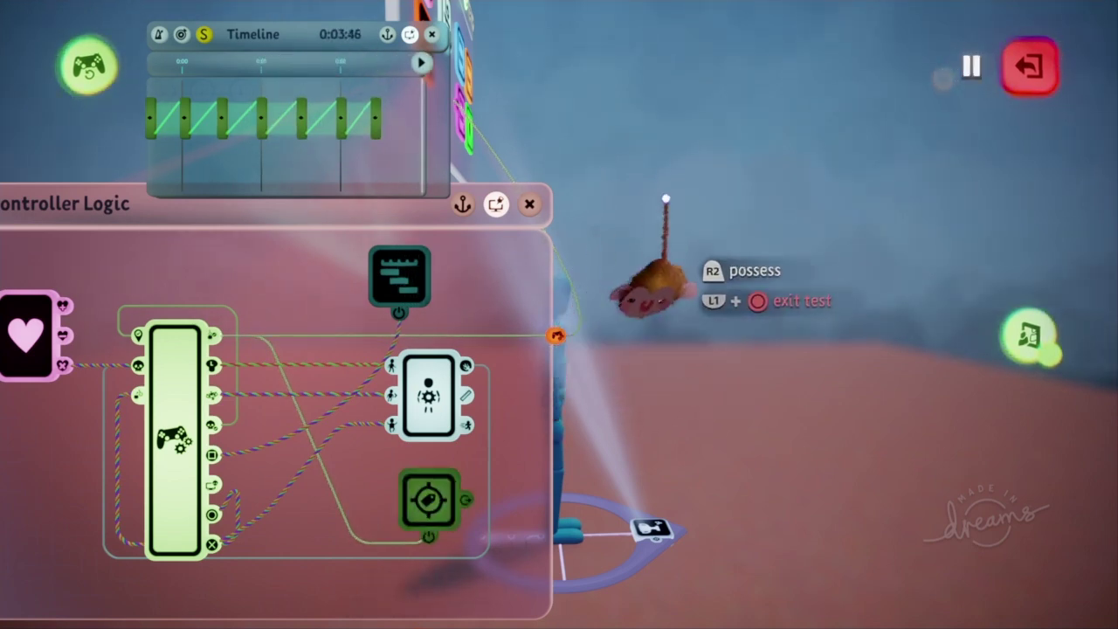
Step: Leave test mode, delete the timeline's last keyframe and review the properties of the remaining final keyframe
key("Escape")
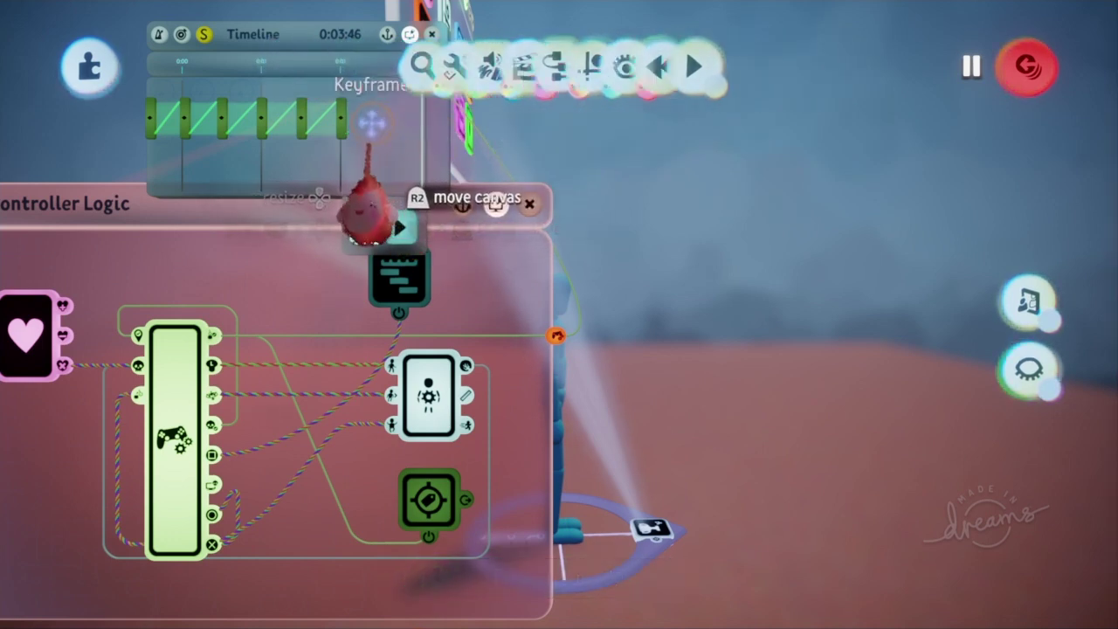
left_click(339, 122)
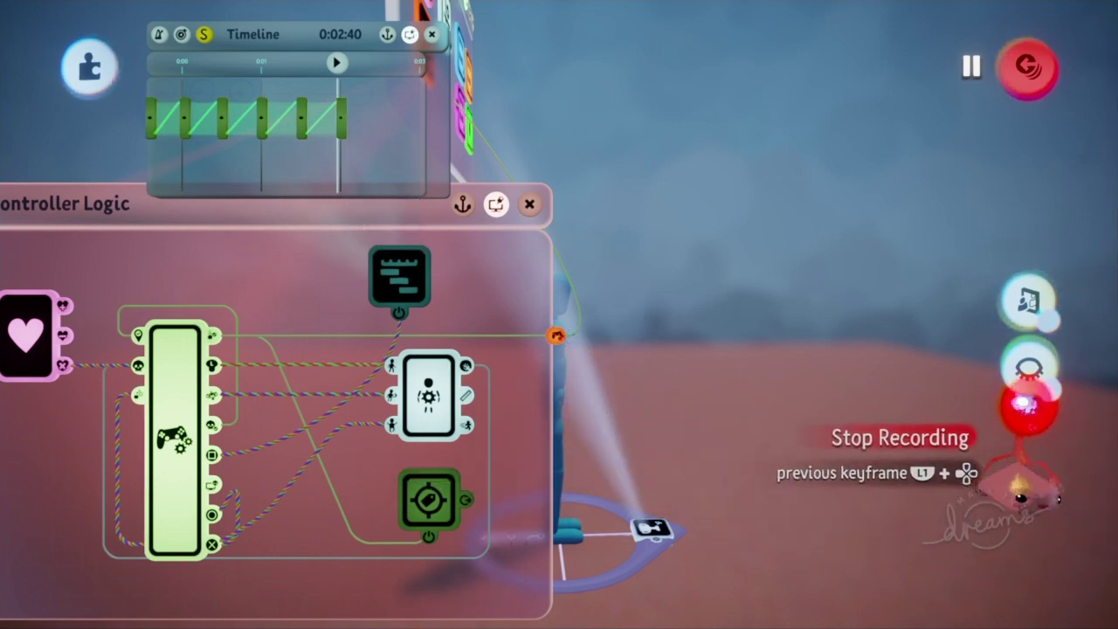
left_click(1030, 403)
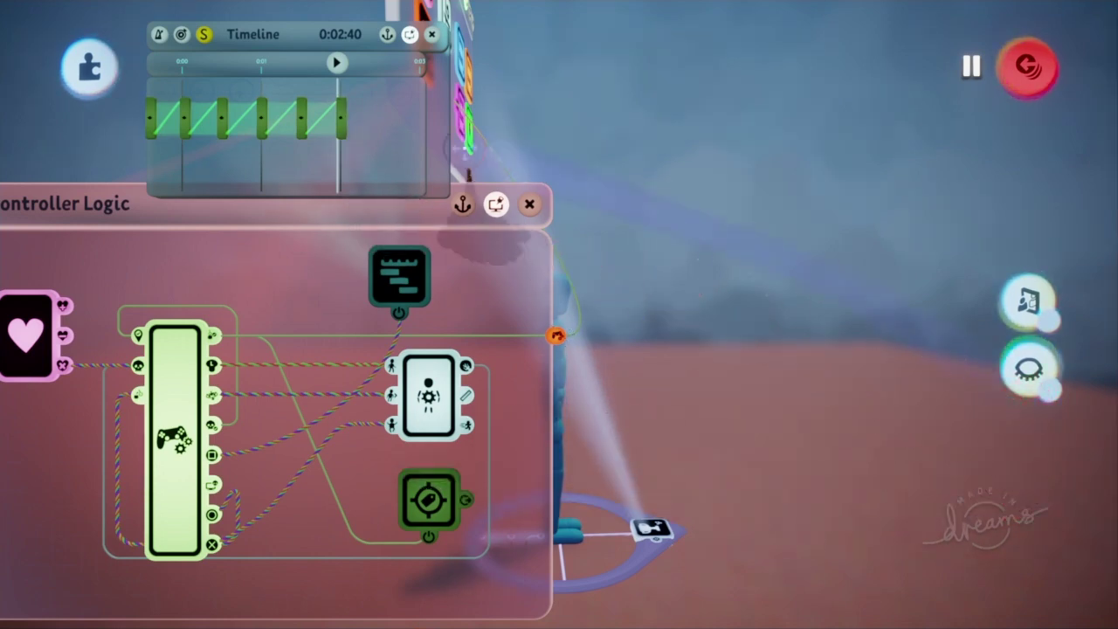
left_click(341, 122)
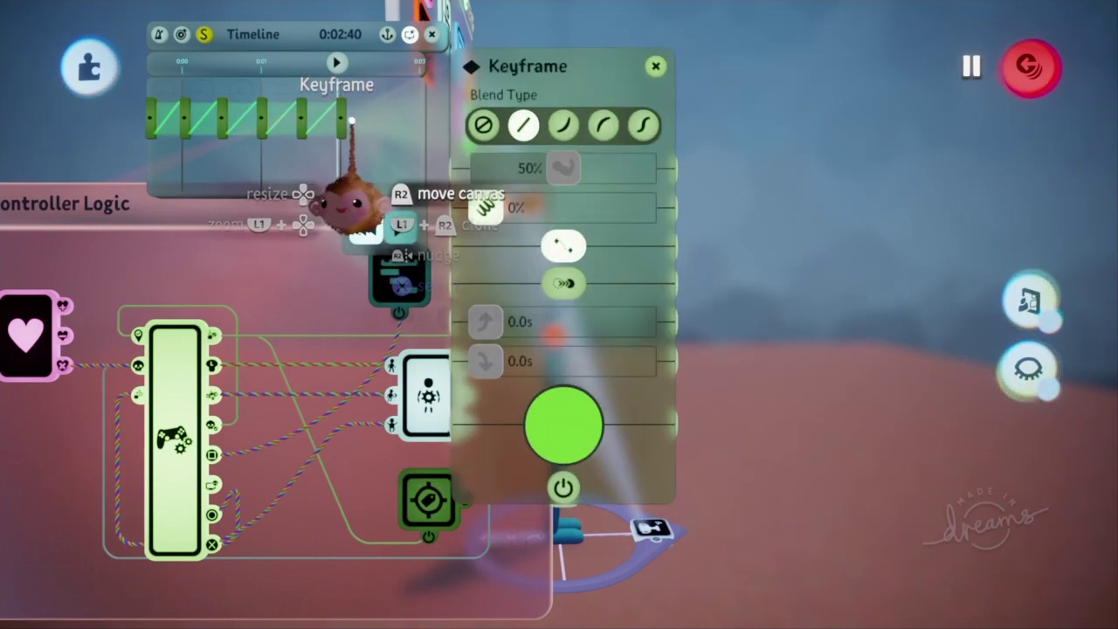
left_click(568, 284)
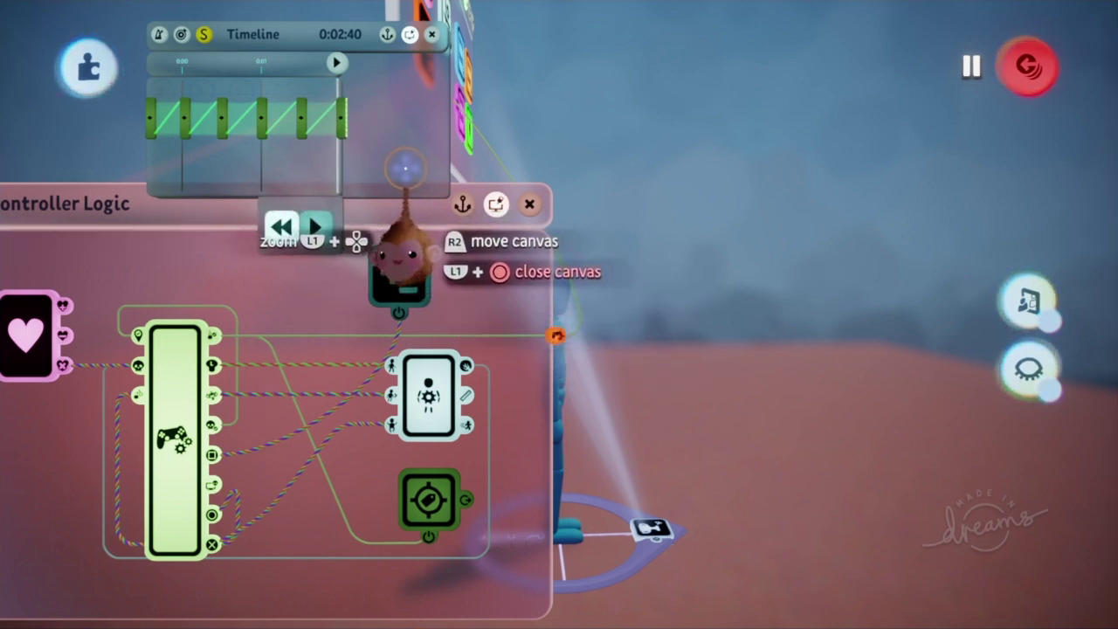
Step: Close the timeline canvas and set the Controller Logic canvas smaller beside the puppet
key("L1+circle")
left_click_drag(503, 274, 425, 281)
Step: Run the scene in test mode, trigger the puppet's arm animation from its controller and return to editing
mouse_move(517, 65)
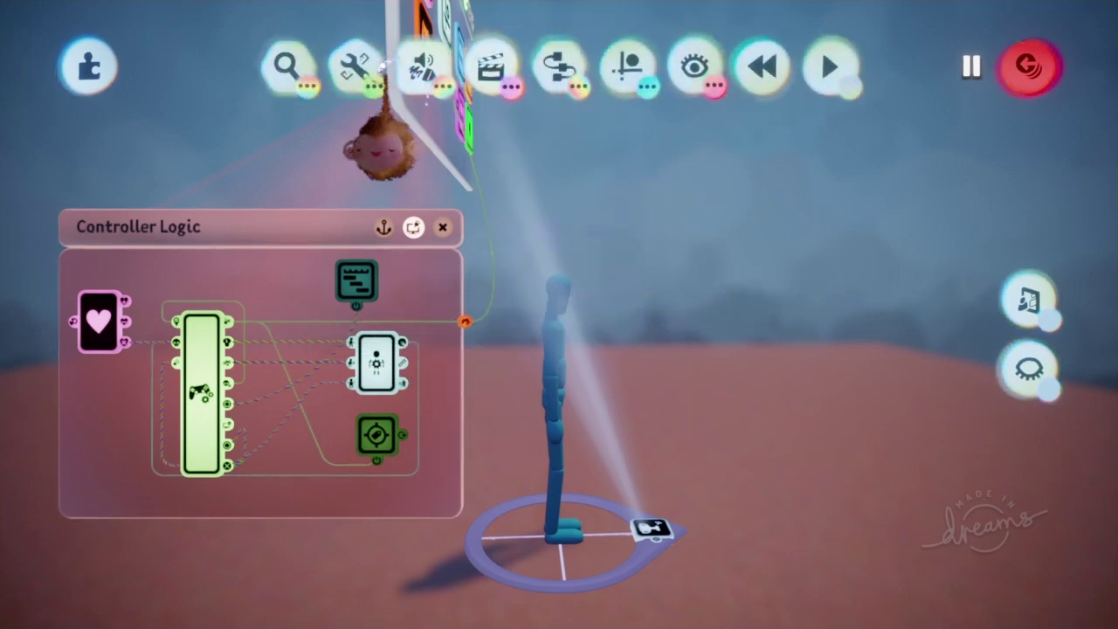
left_click(422, 70)
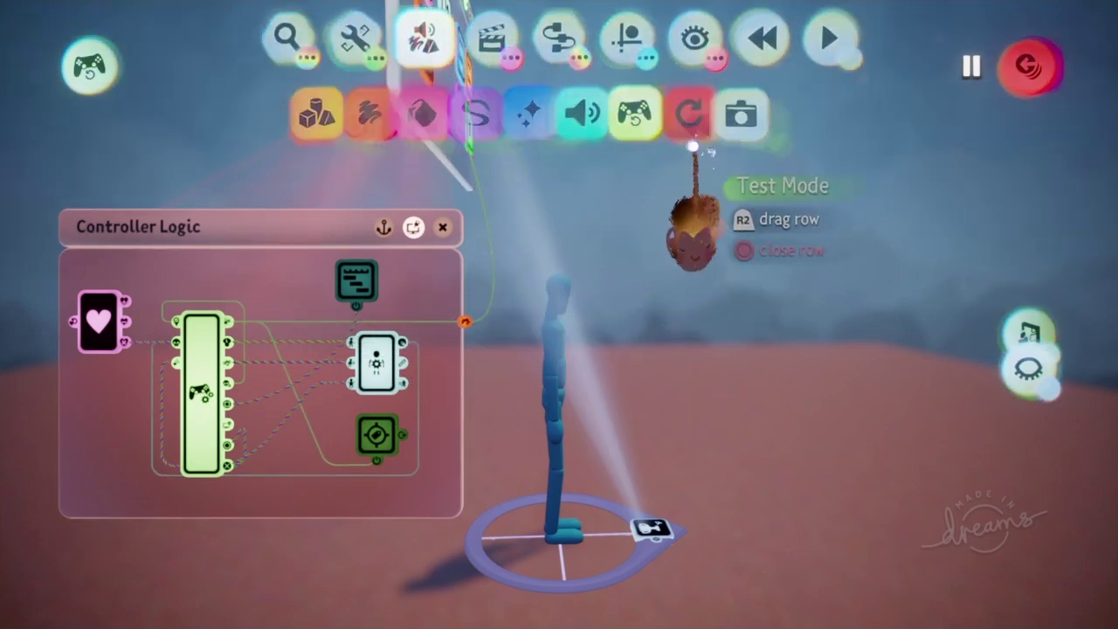
left_click(650, 118)
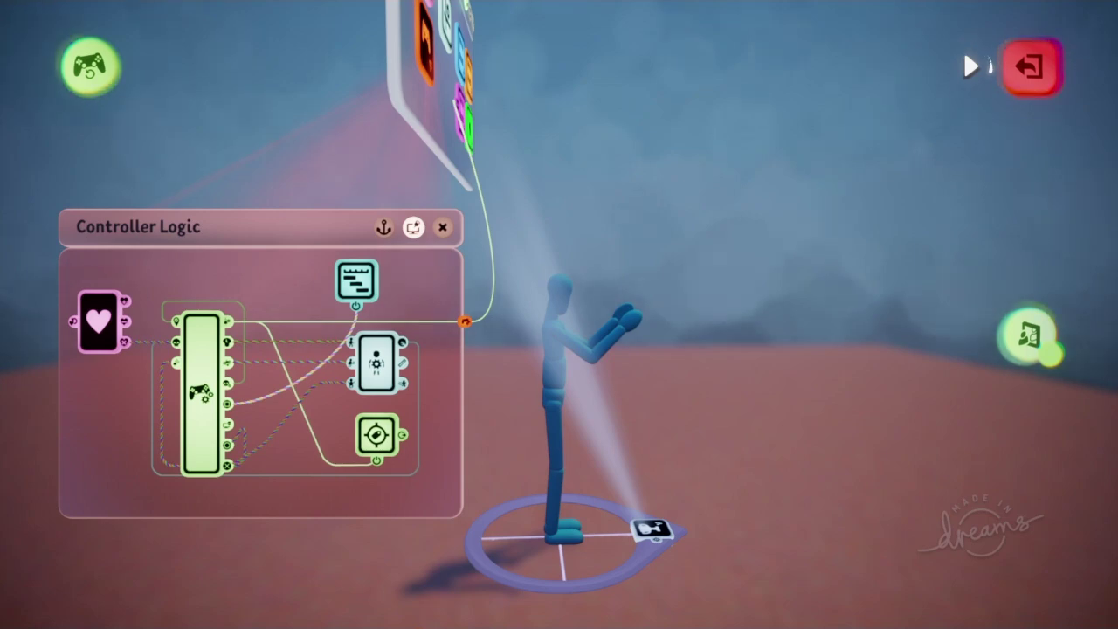
left_click(969, 66)
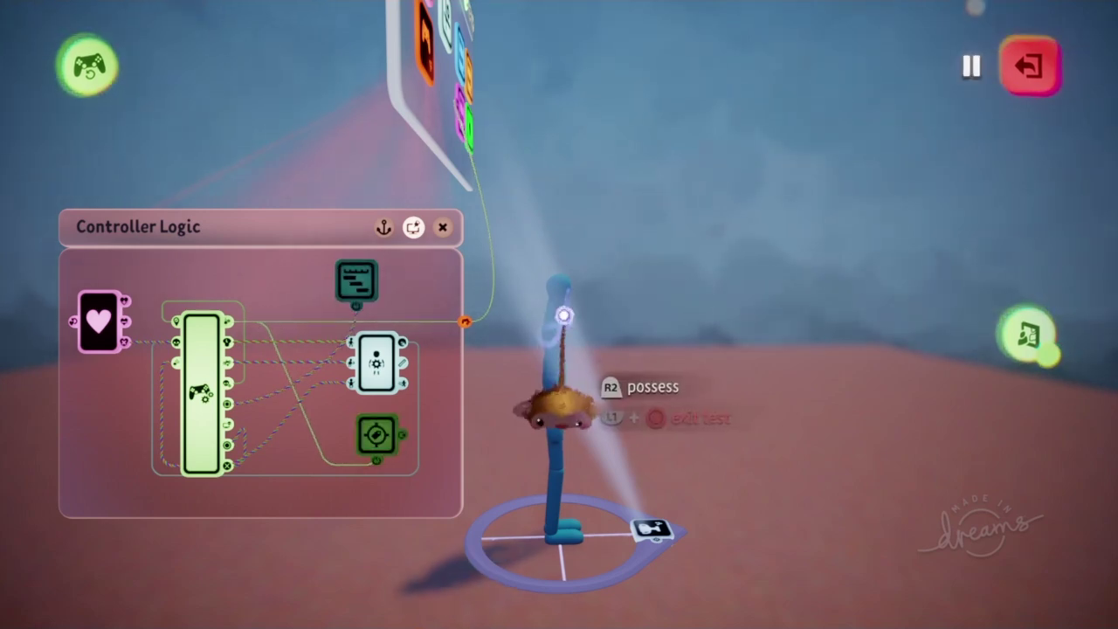
key("Escape")
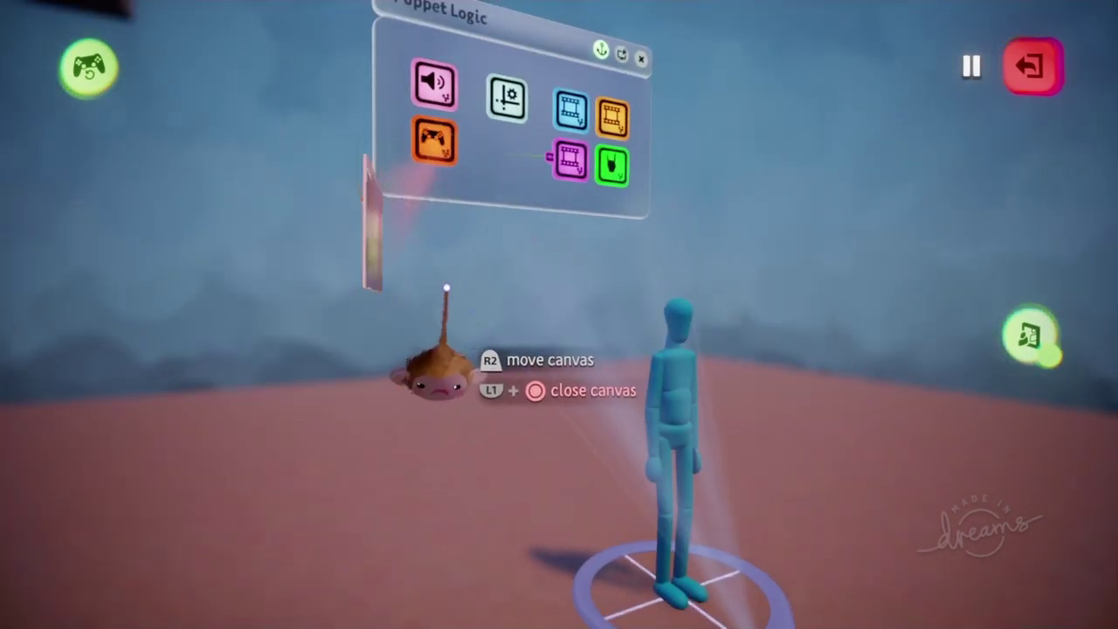
key("Escape")
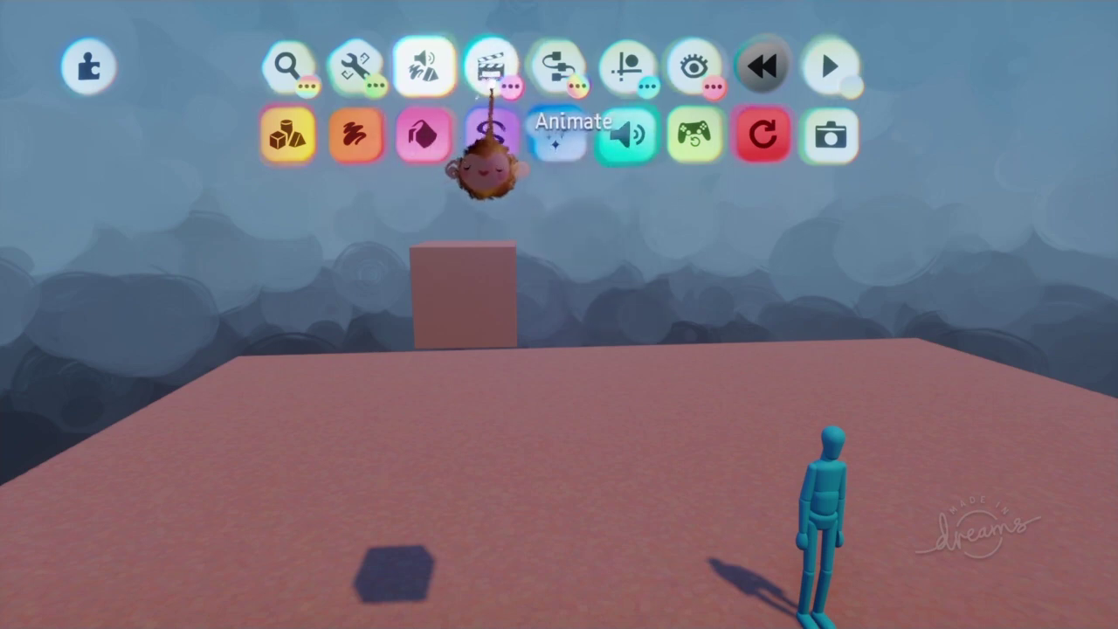
Step: Stamp a new Timeline gadget onto the pink cube in the background
left_click(492, 70)
left_click(557, 135)
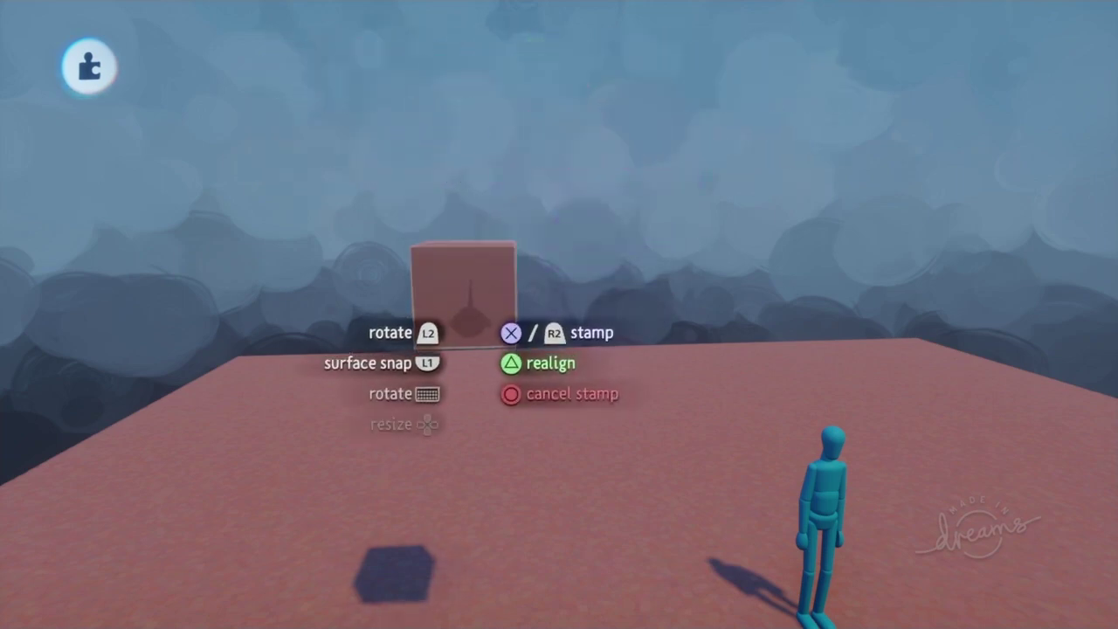
left_click(501, 270)
left_click(465, 290)
key("Escape")
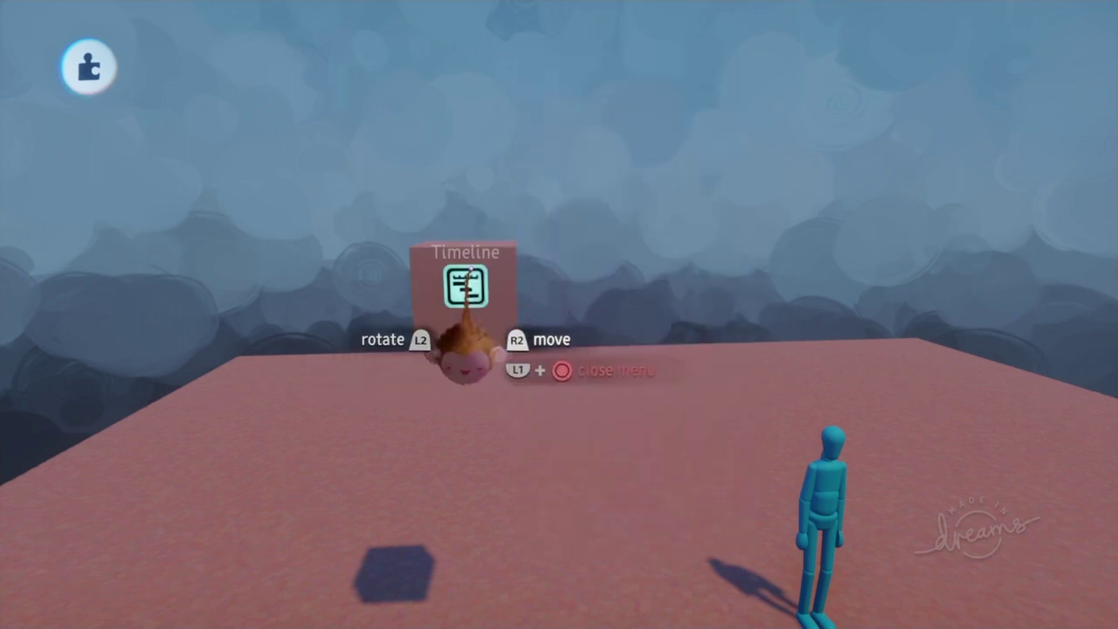
Step: Open the cube's timeline, place a keyframe at its start and move the canvas clear above the cube
left_click(468, 284)
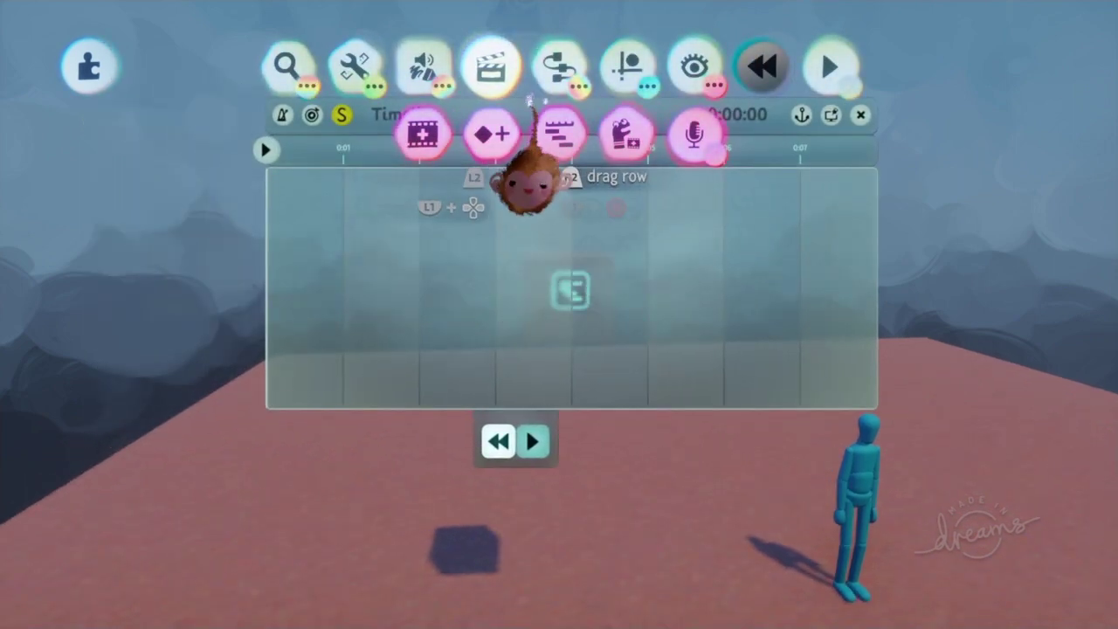
left_click(491, 133)
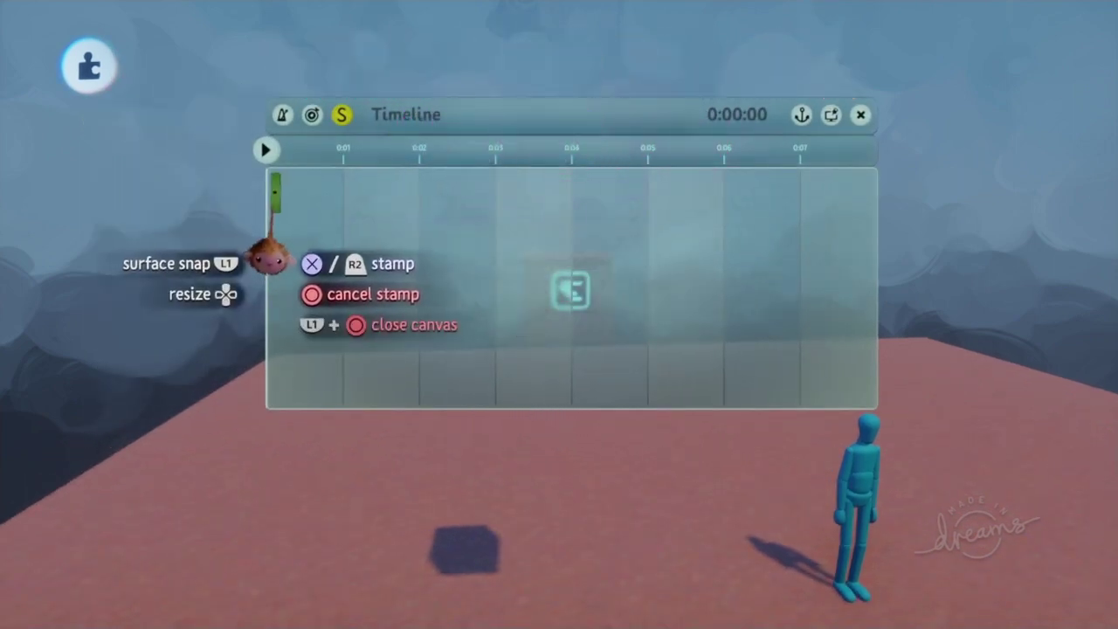
left_click(262, 256)
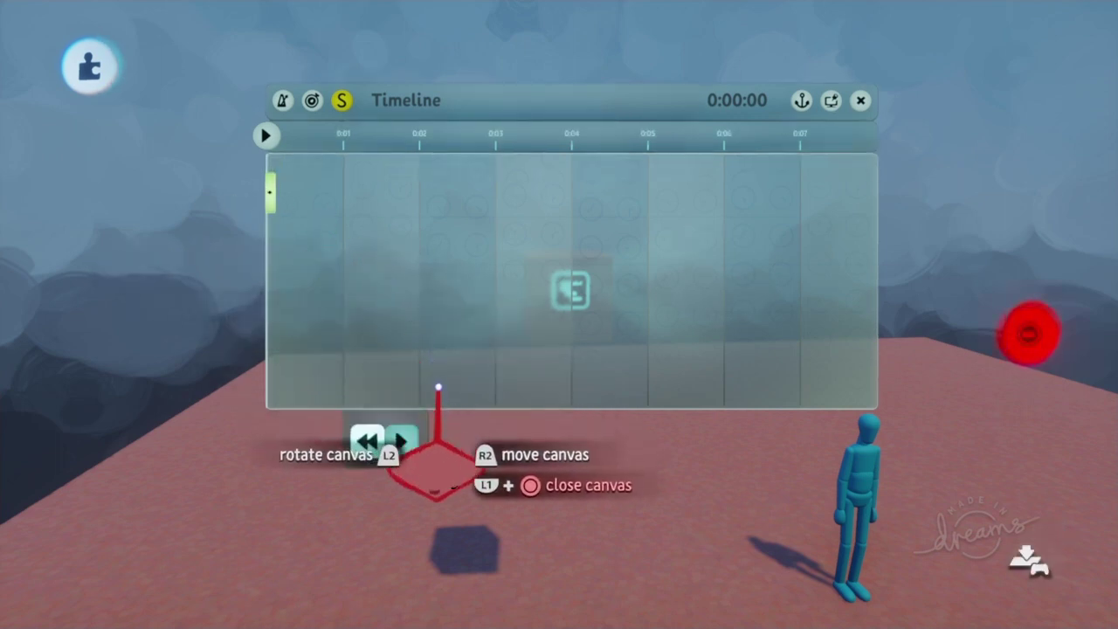
left_click_drag(439, 405, 457, 242)
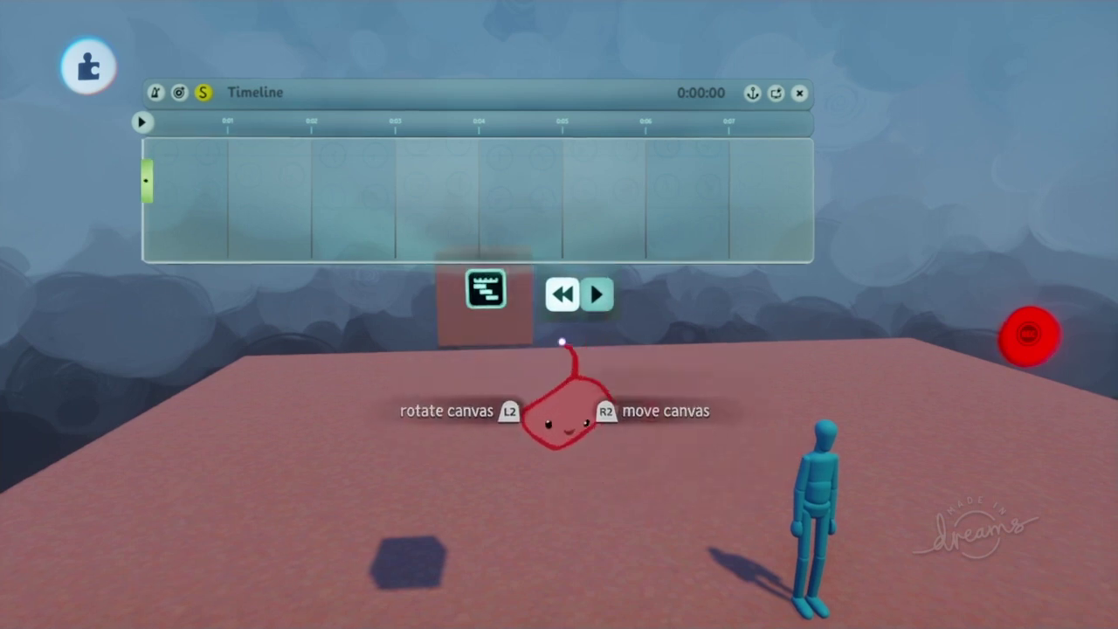
Step: Record the cube's starting position in the first keyframe and clone that keyframe to about 0.7 seconds
mouse_move(486, 334)
left_mouse_down()
mouse_move(469, 334)
mouse_move(484, 335)
mouse_move(479, 325)
left_mouse_up()
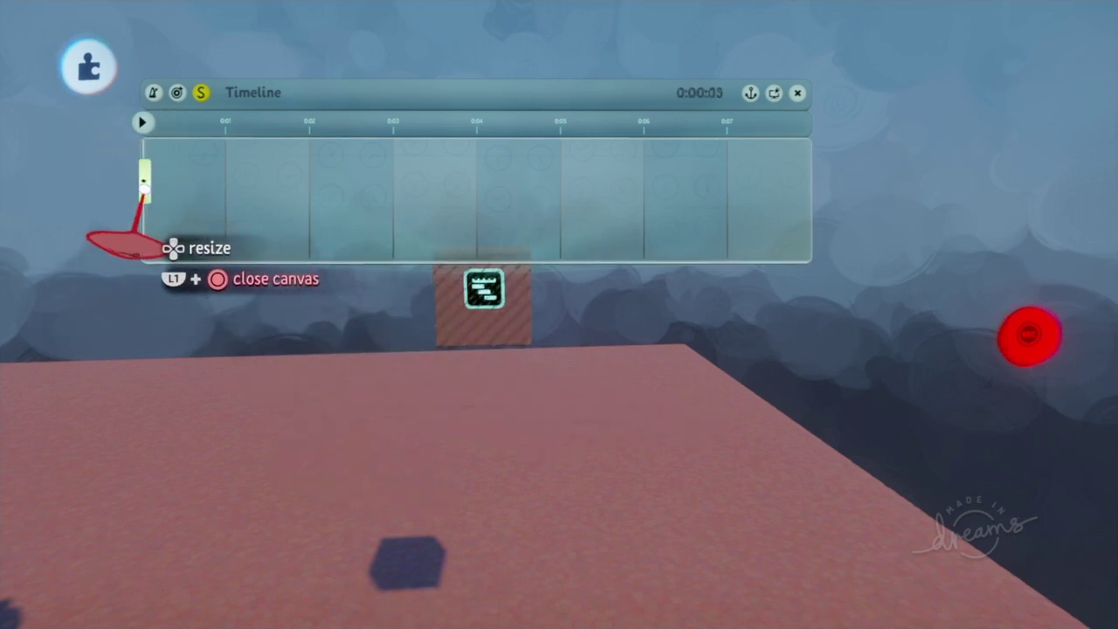
left_click(1029, 335)
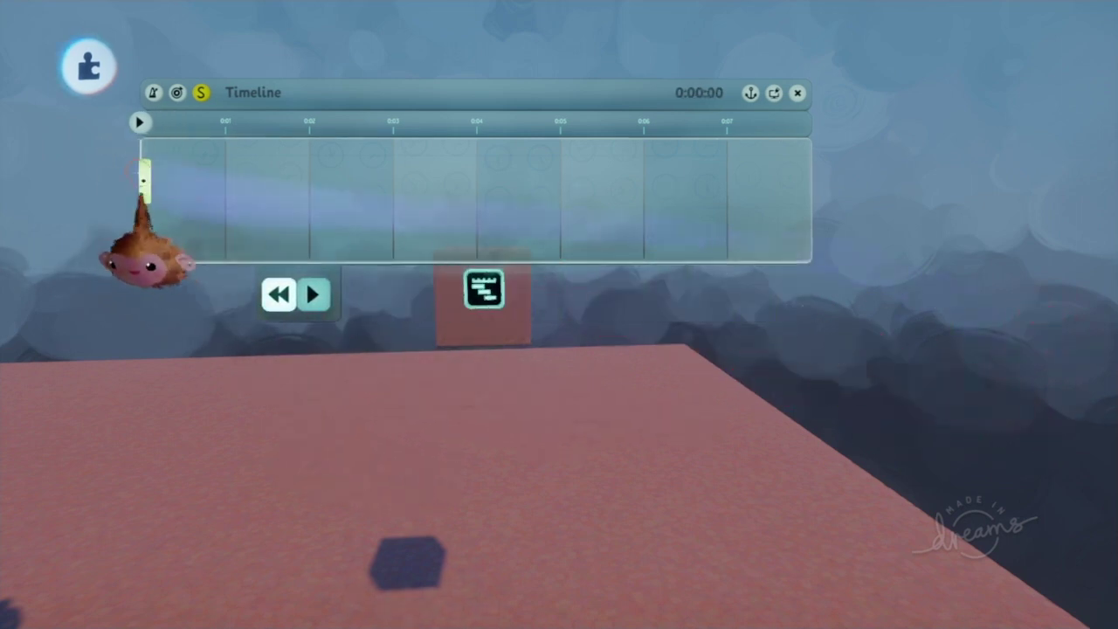
left_click_drag(144, 181, 201, 180)
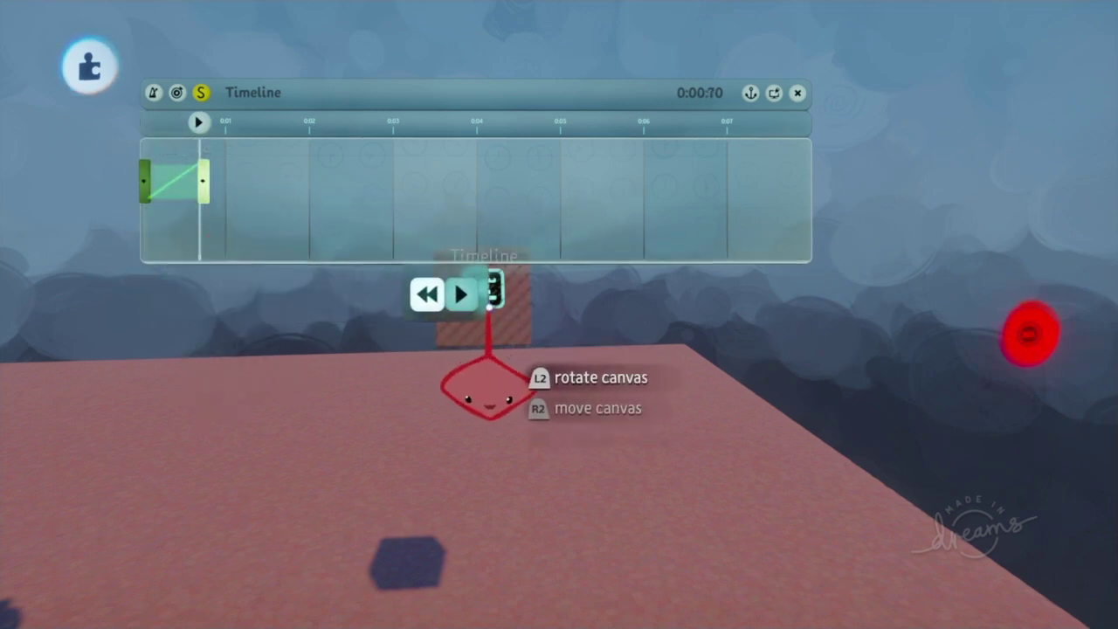
Step: Record the cube's new position, shifted left along the platform's far edge, in the second keyframe and stop recording
left_click_drag(480, 336, 464, 339)
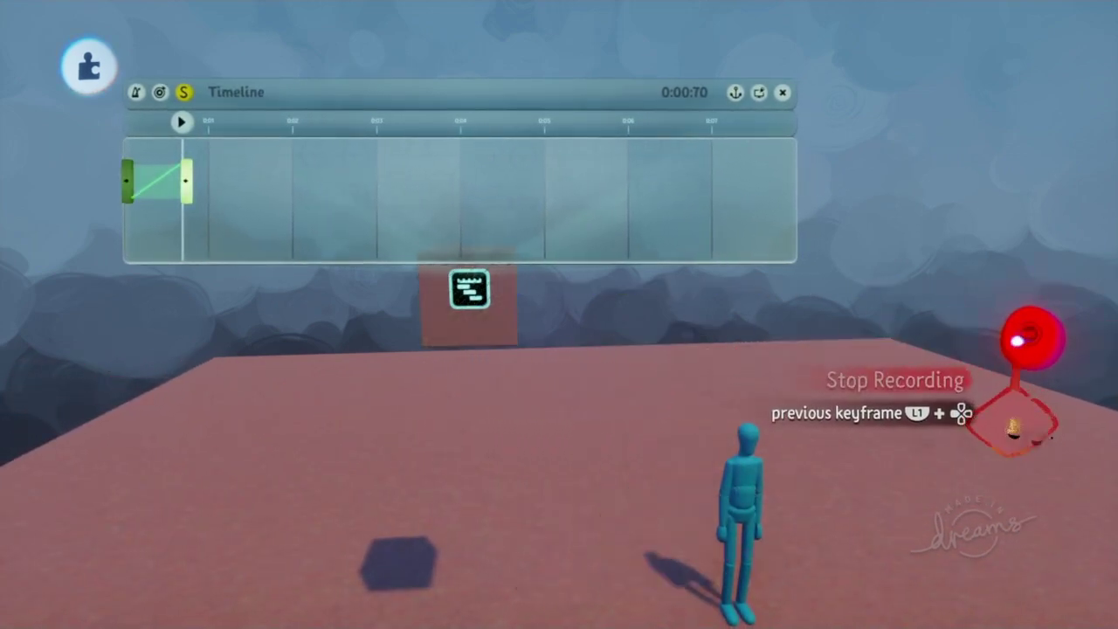
left_click(1028, 337)
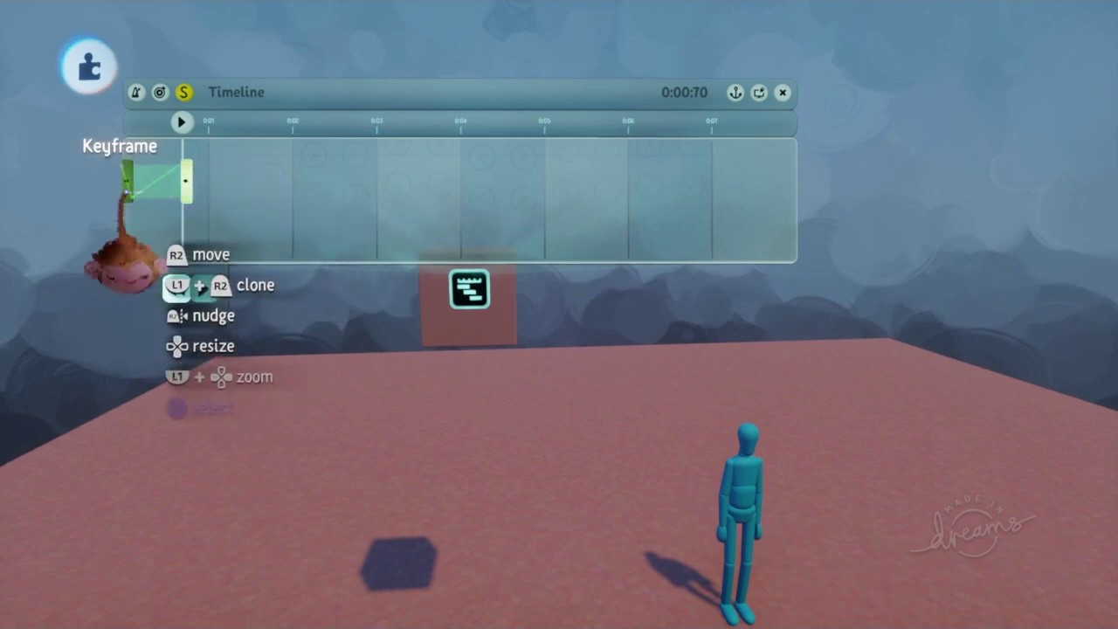
Step: Clone the first keyframe to about 1.4 seconds, after the second keyframe, and shorten the timeline to end there
left_click_drag(188, 179, 233, 185)
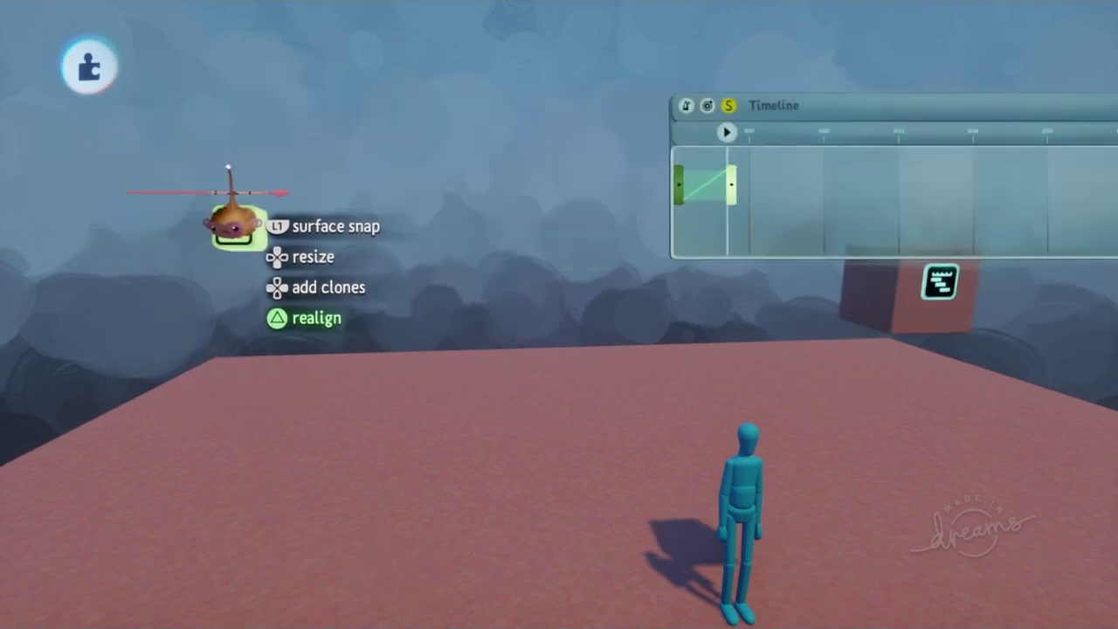
left_click_drag(234, 225, 390, 262)
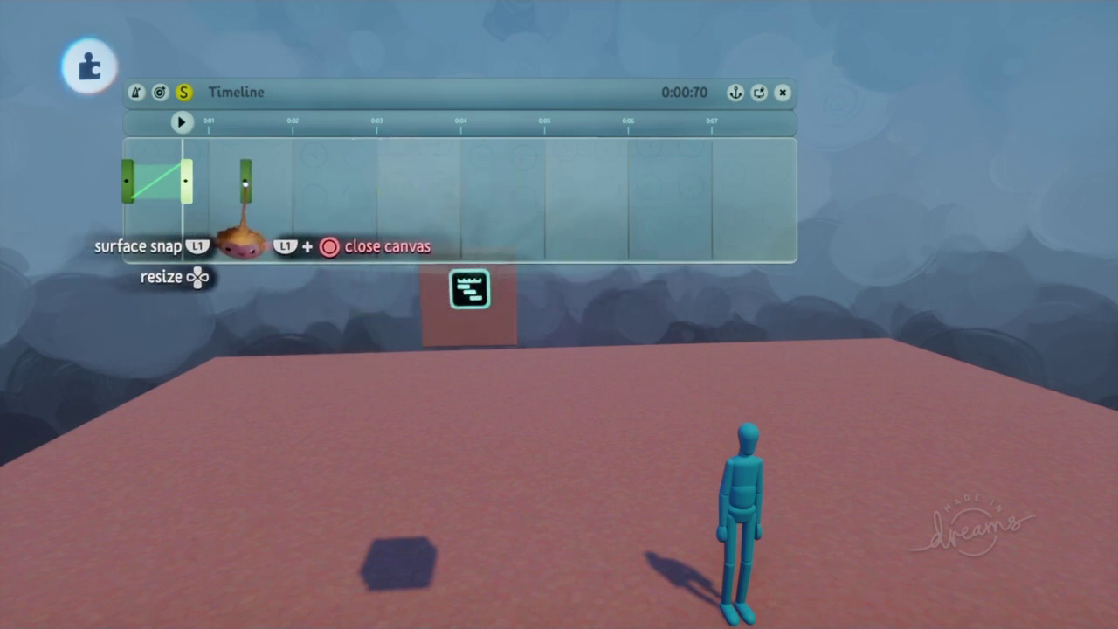
left_click_drag(246, 183, 227, 189)
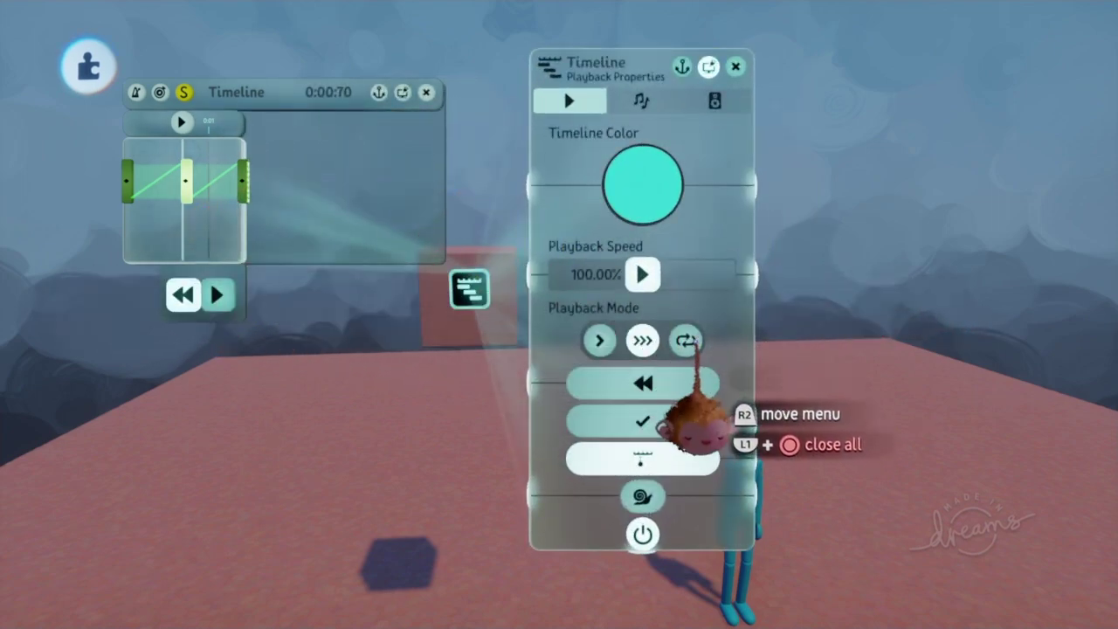
Step: Set the timeline's playback mode to loop, close its properties and start time to preview the cube's movement
key("Escape")
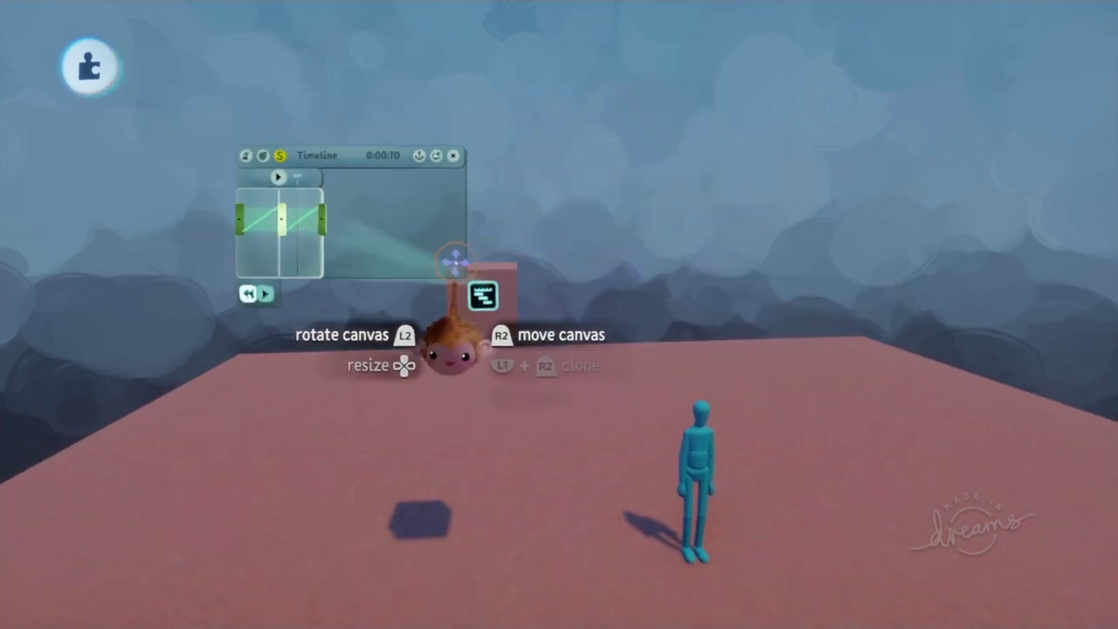
key("space")
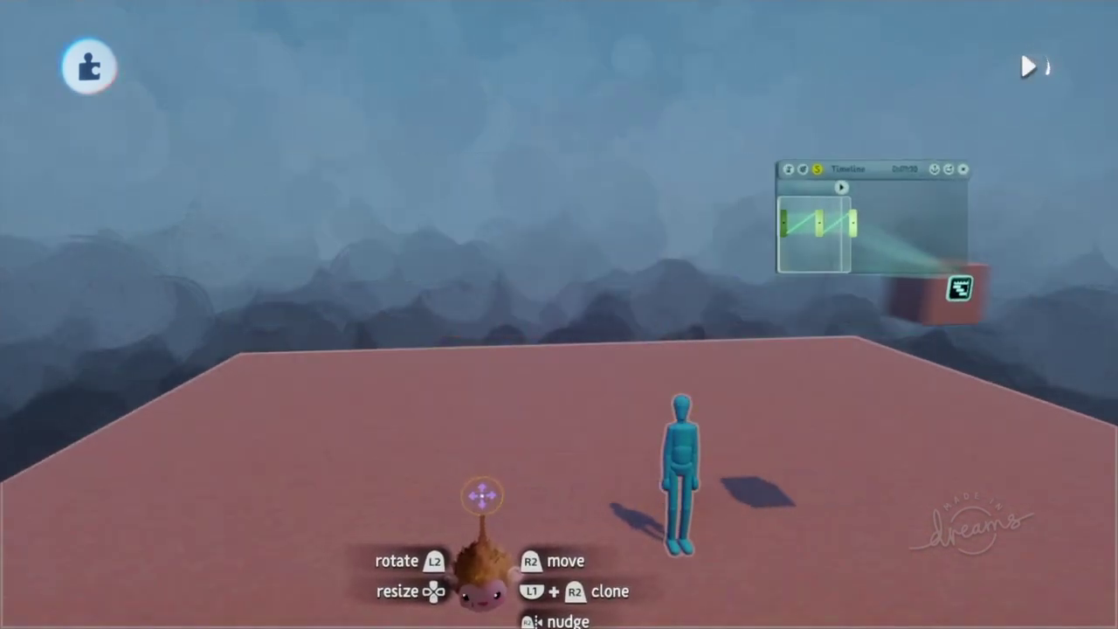